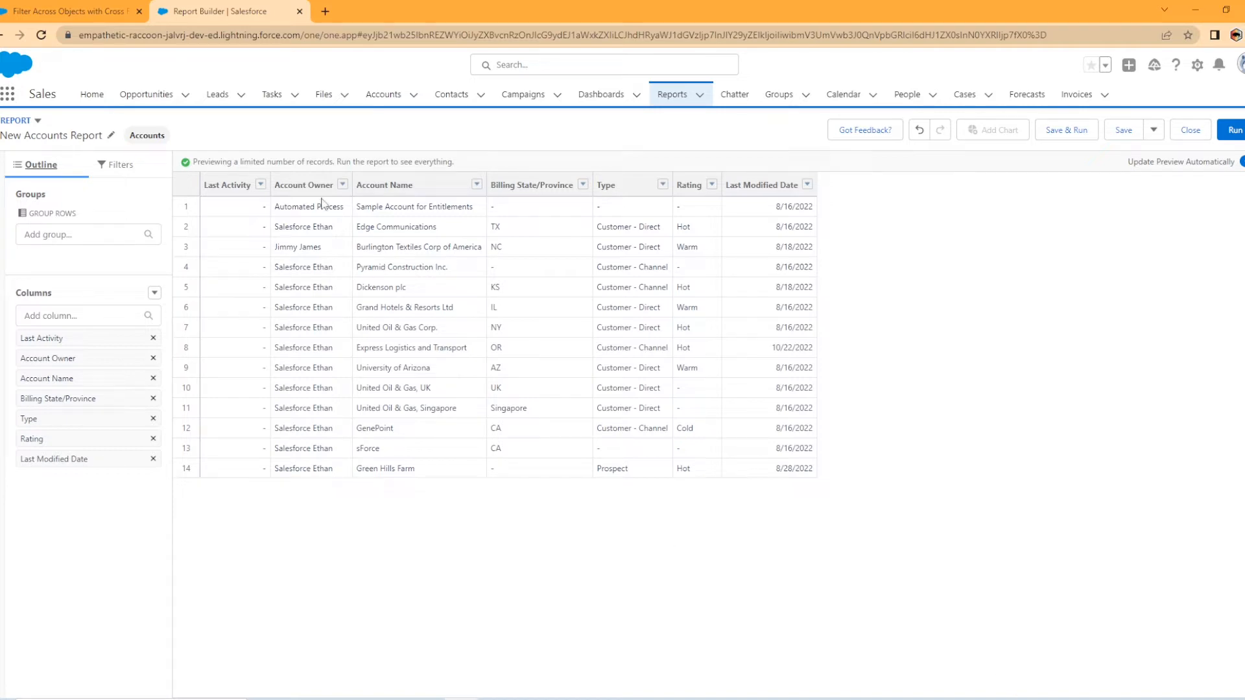
Step: Look over the help article on filtering across objects with cross filters, and return to the report builder
click(91, 11)
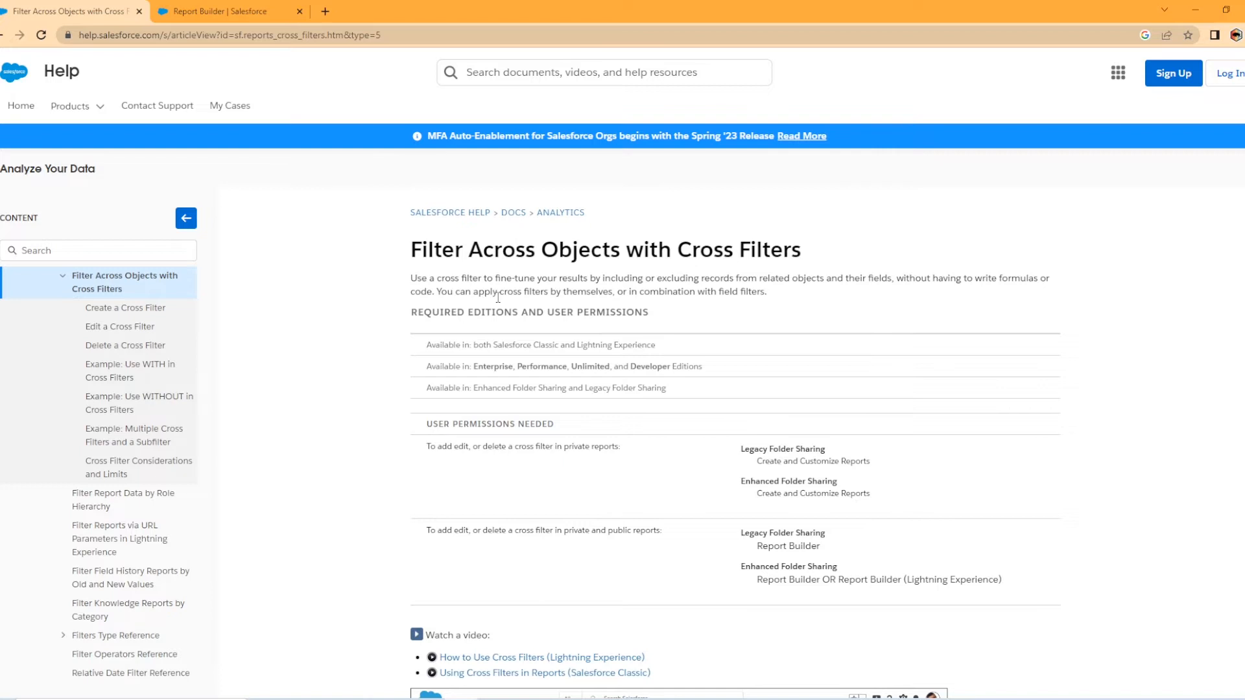
click(261, 6)
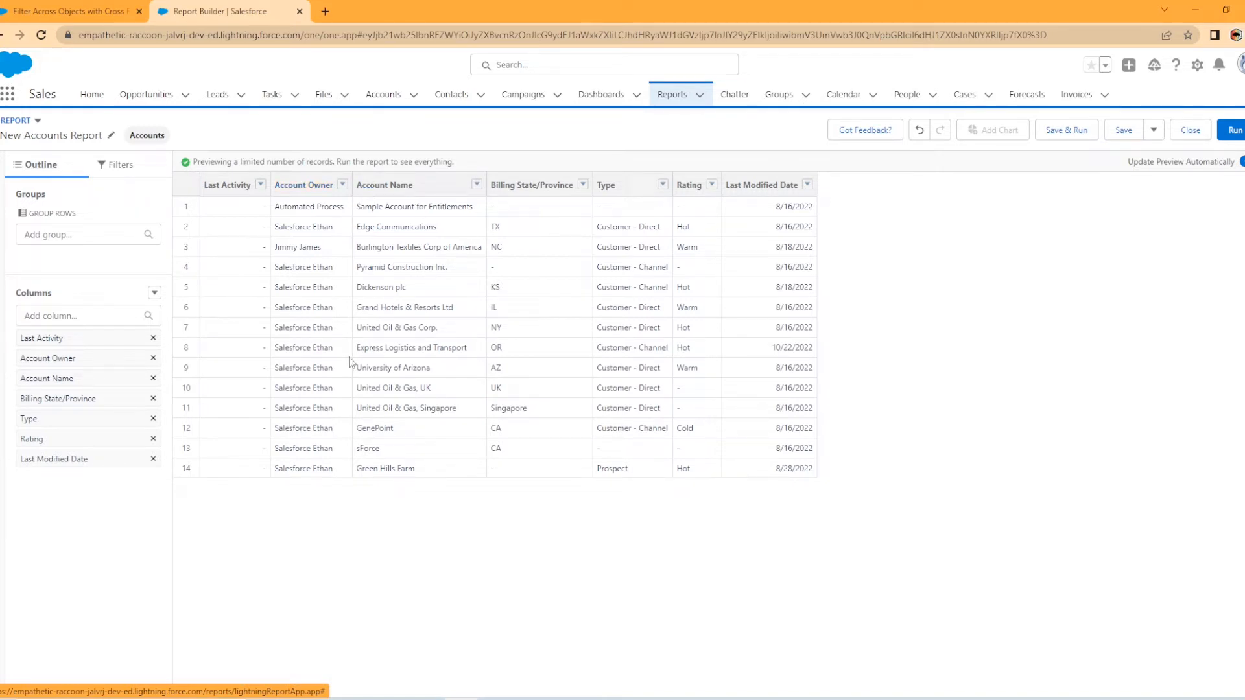
Step: Add a new cross filter to the accounts report, with Accounts as the primary object and "with" as the condition
click(120, 167)
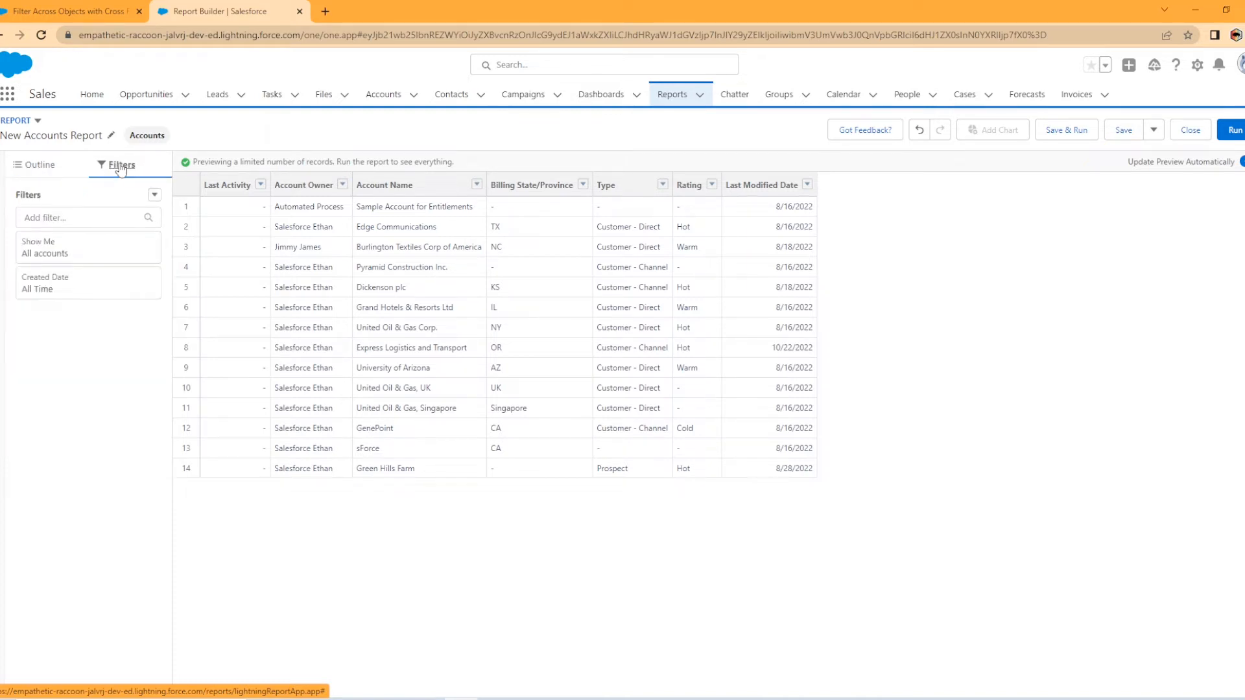
click(154, 197)
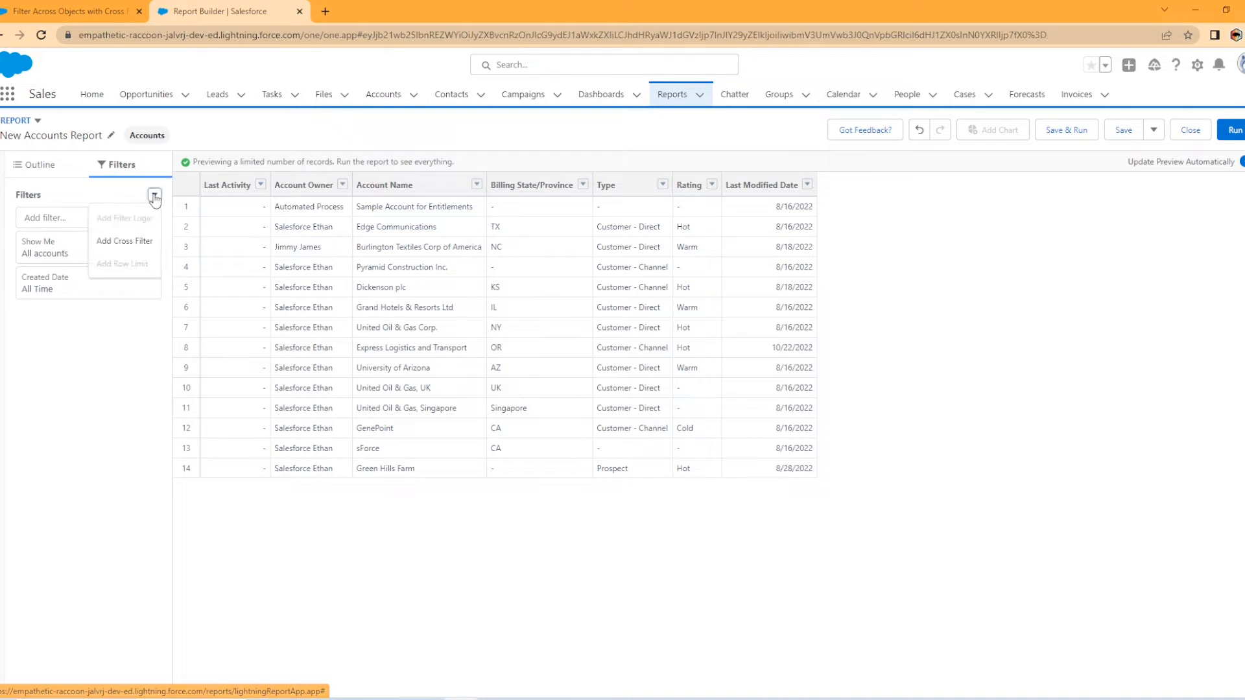
click(152, 242)
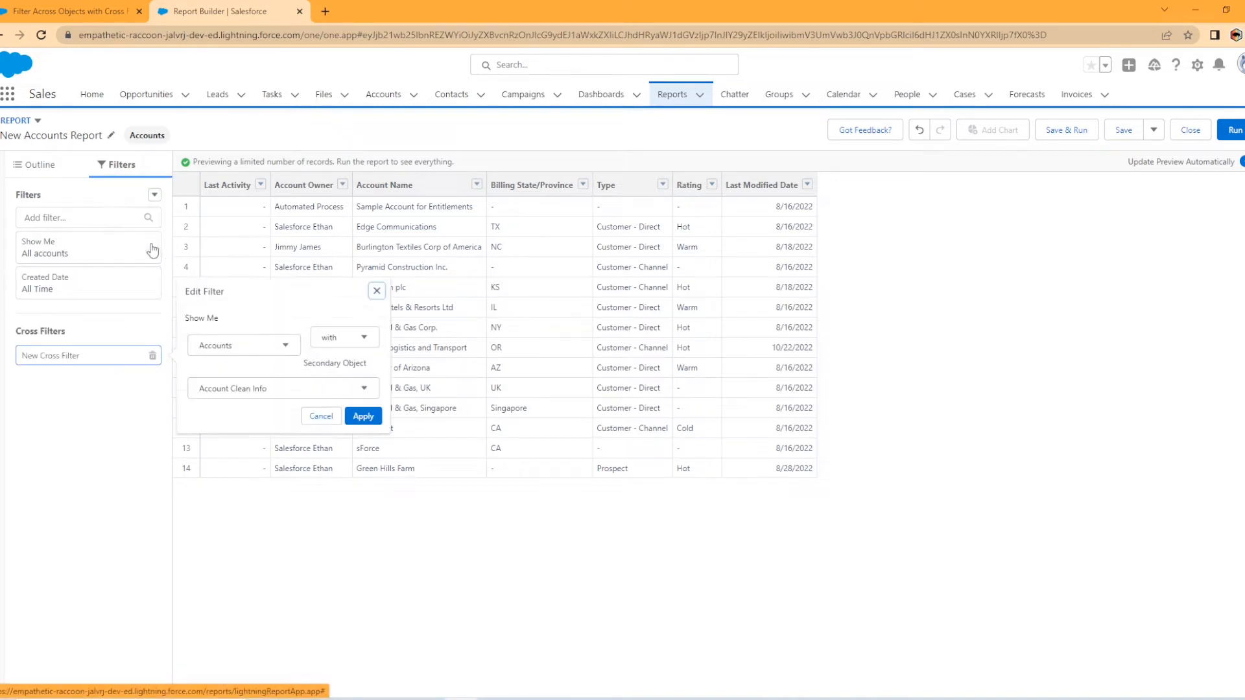
click(225, 346)
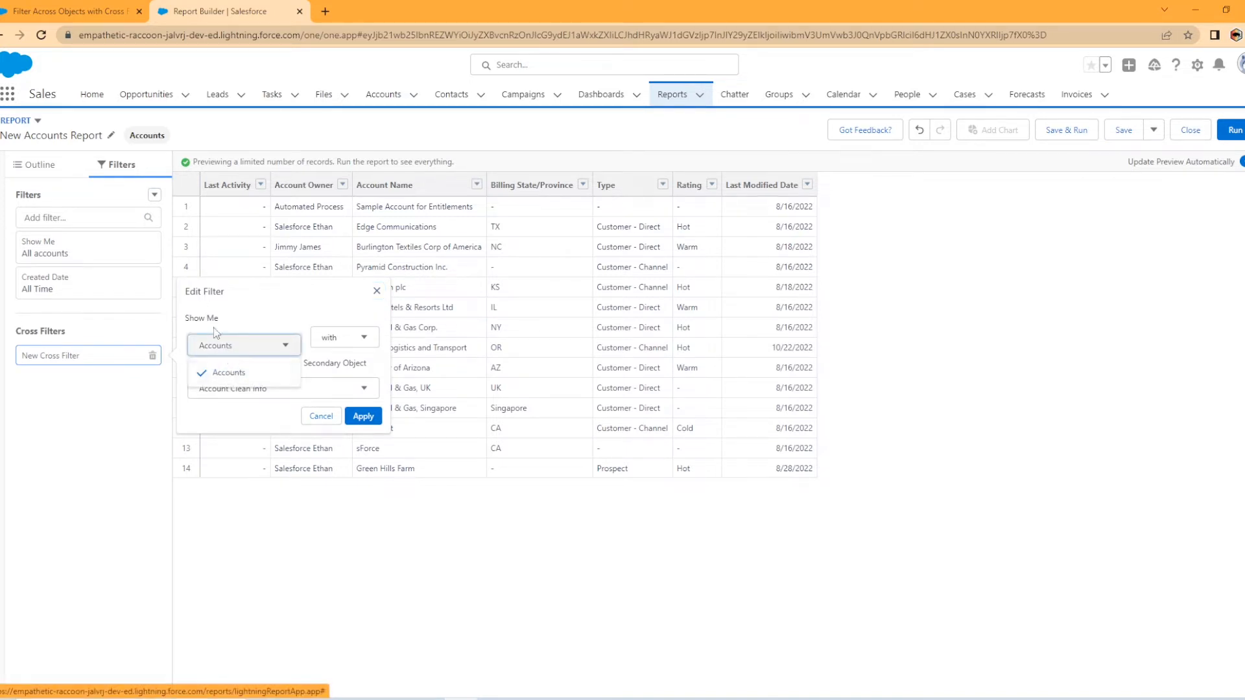
click(269, 305)
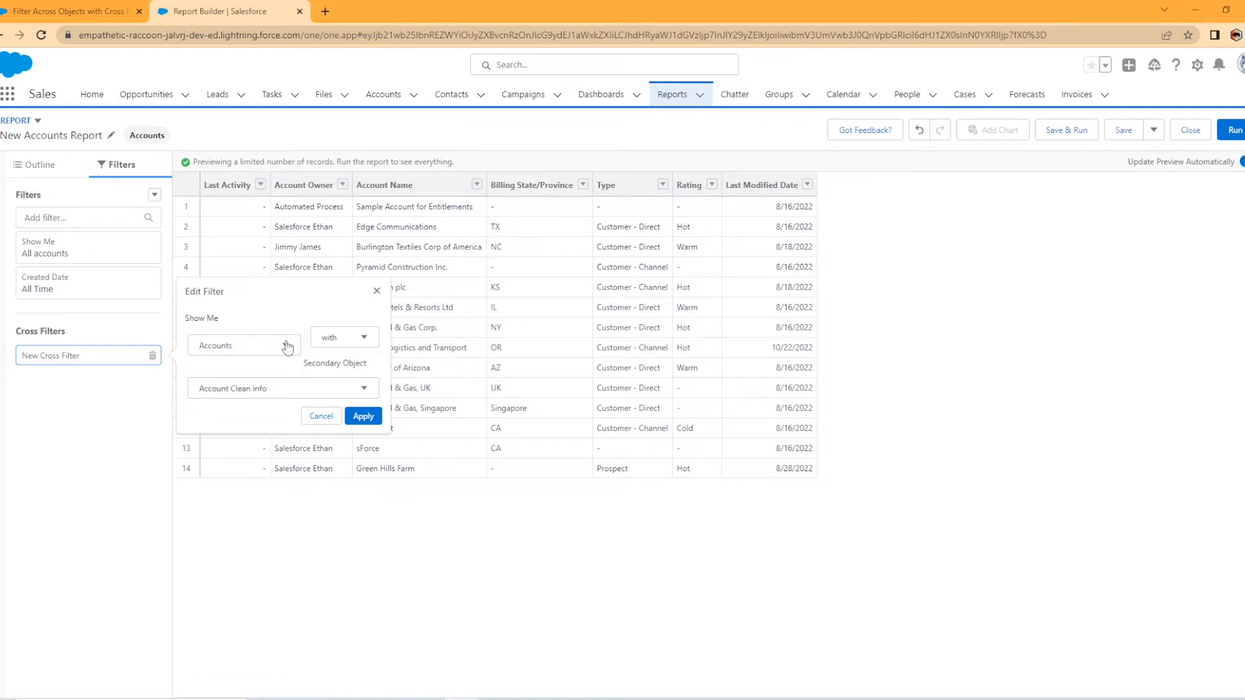
click(329, 338)
click(322, 312)
Step: Set the cross filter's secondary object to Cases and apply it
click(272, 387)
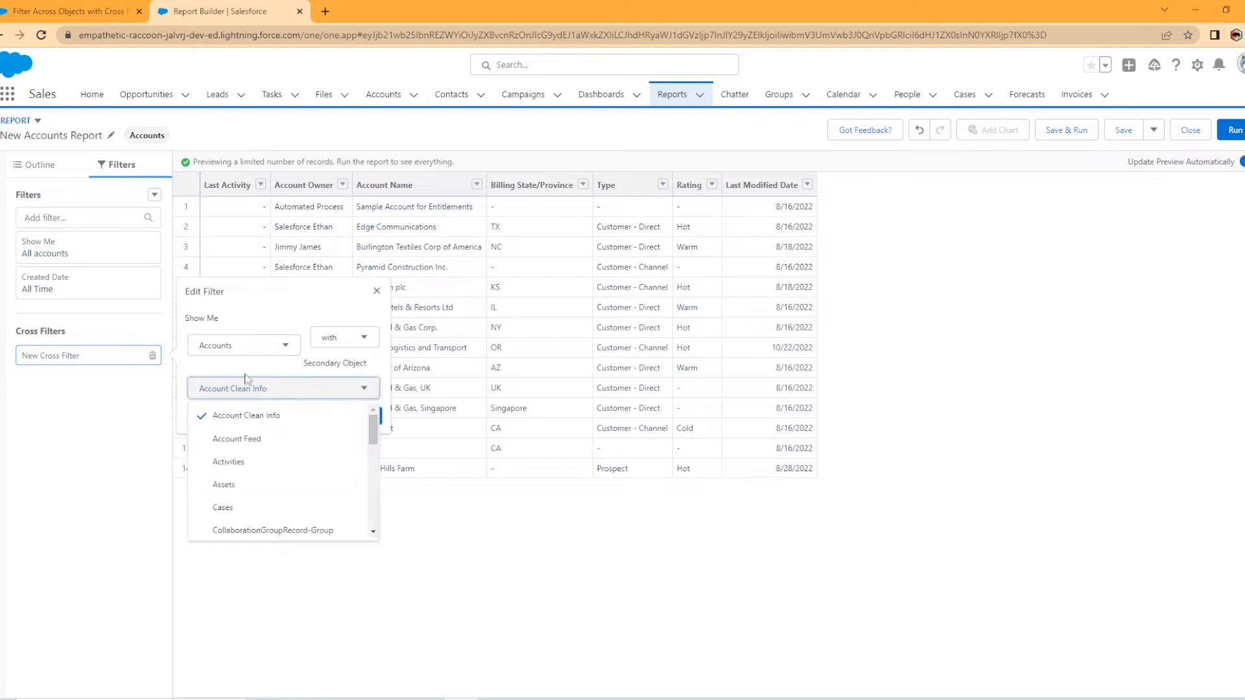
scroll(296, 464, down, 1)
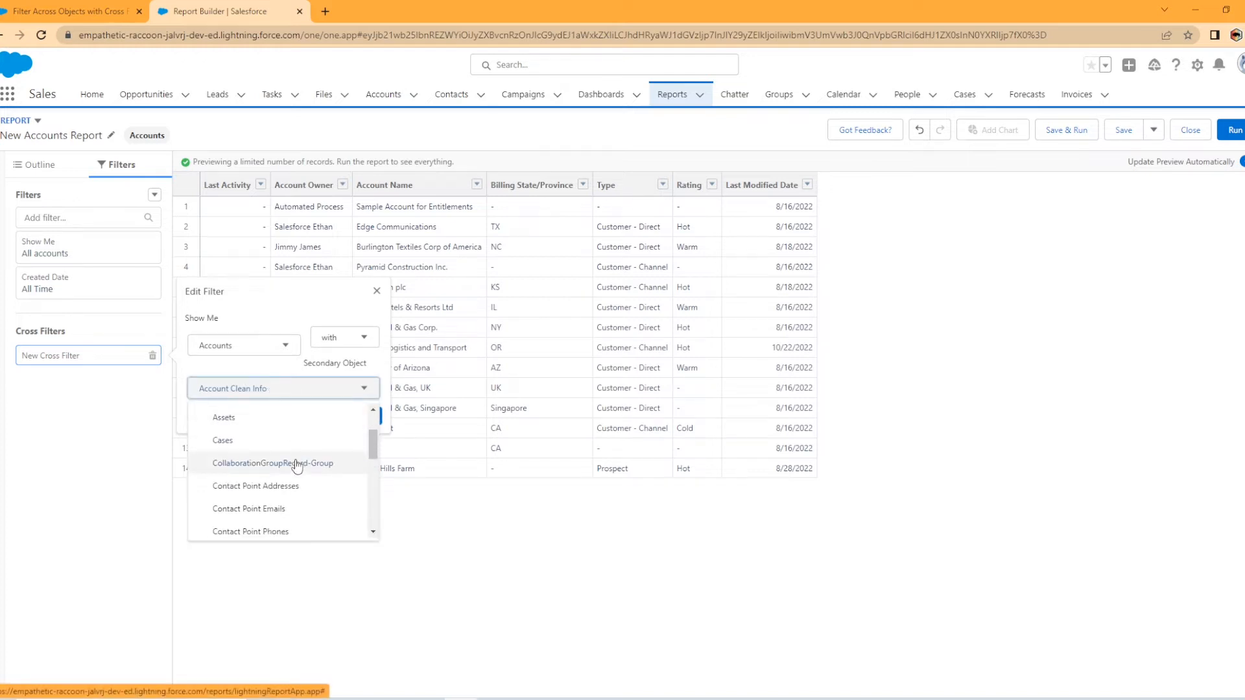
scroll(286, 467, down, 1)
scroll(242, 467, up, 1)
click(241, 442)
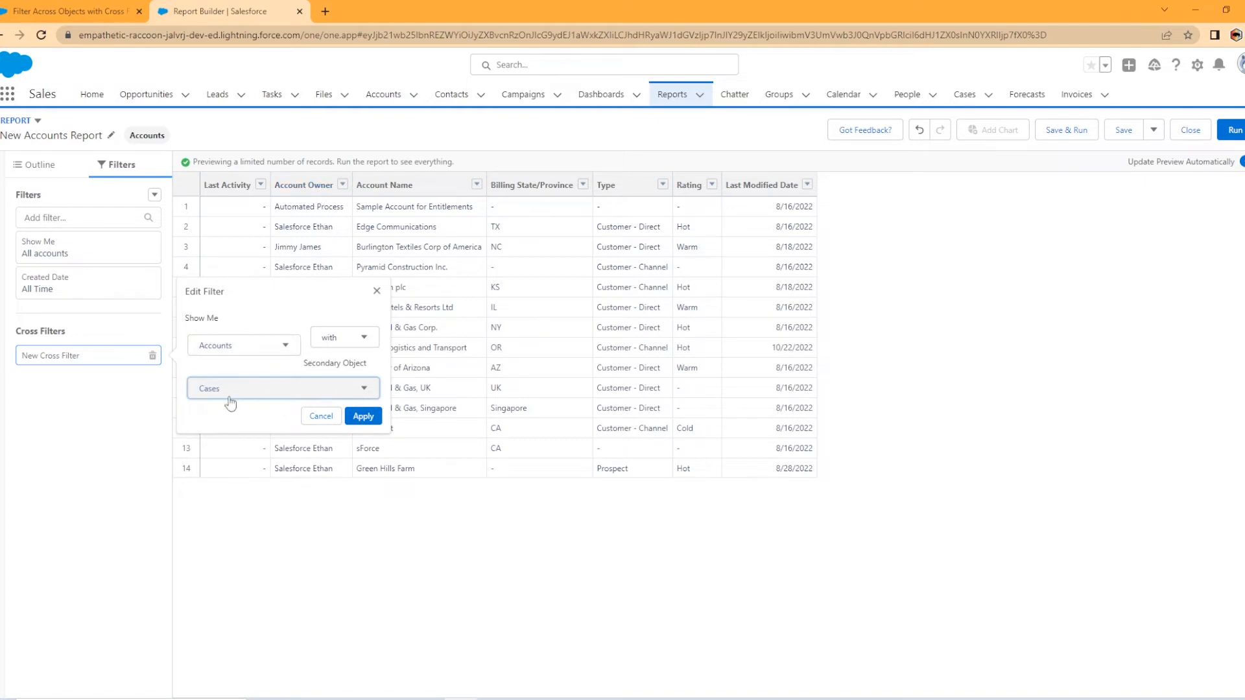
click(363, 416)
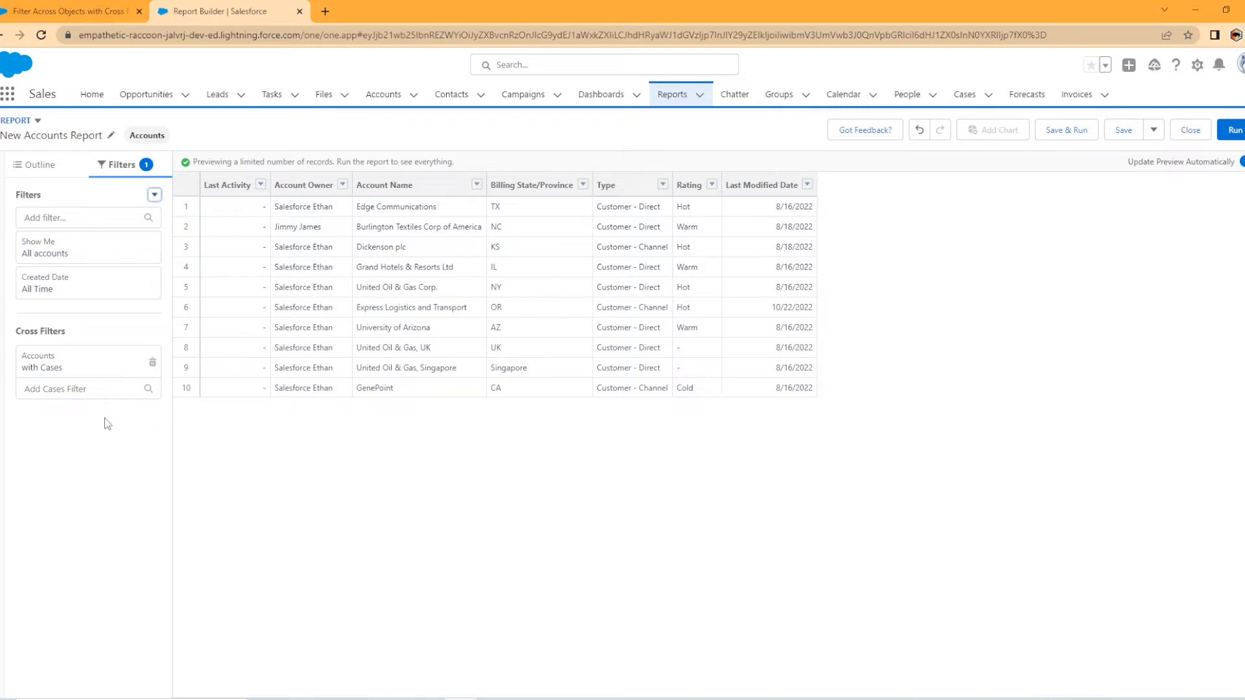
Step: Add a Cases sub-filter for Account Name contains "Edge Communications" and run the report
click(85, 390)
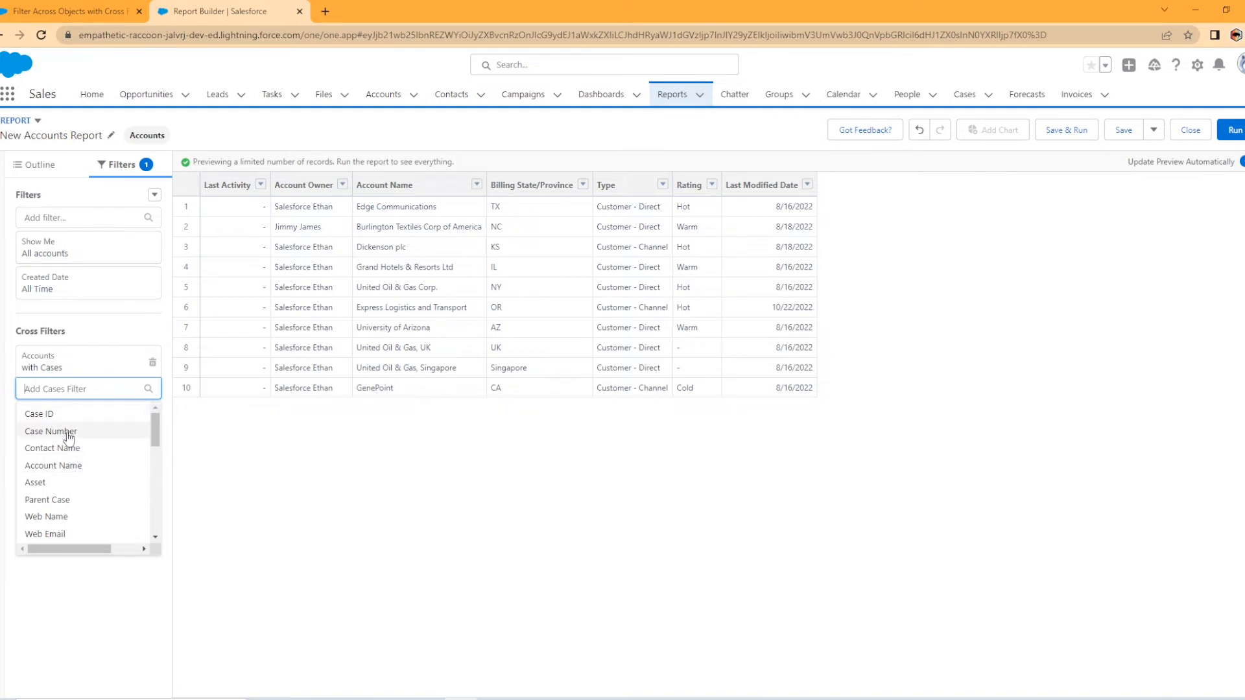
click(77, 469)
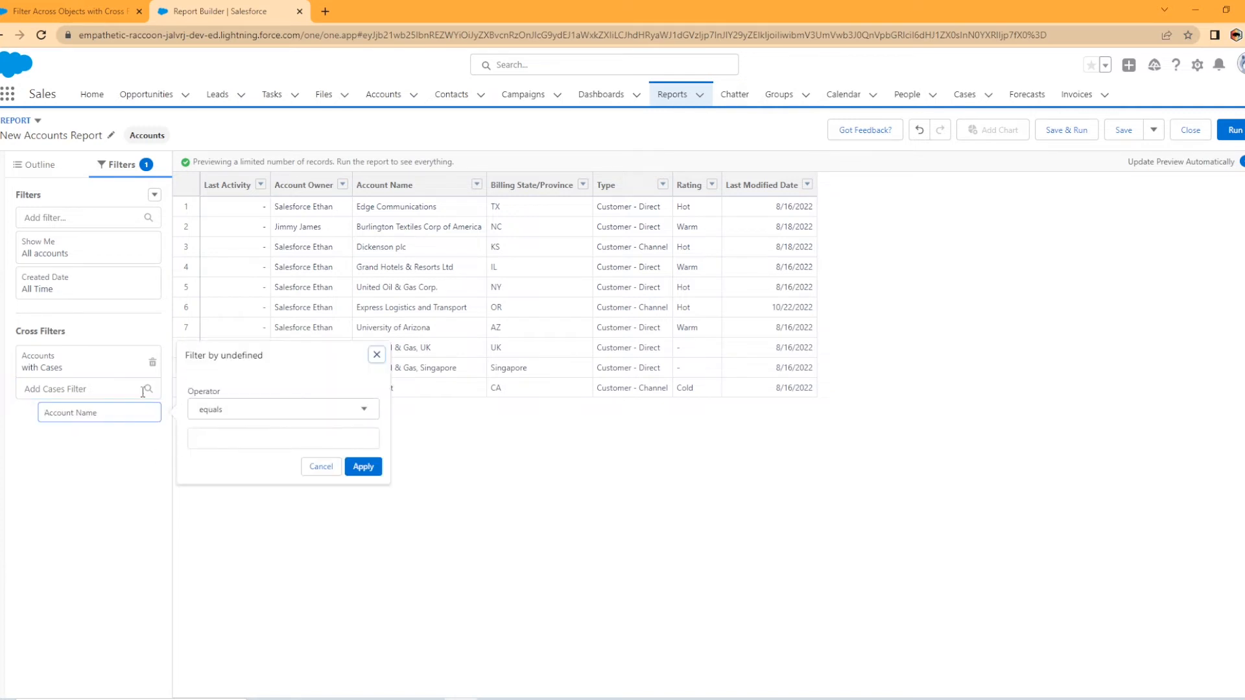
click(222, 412)
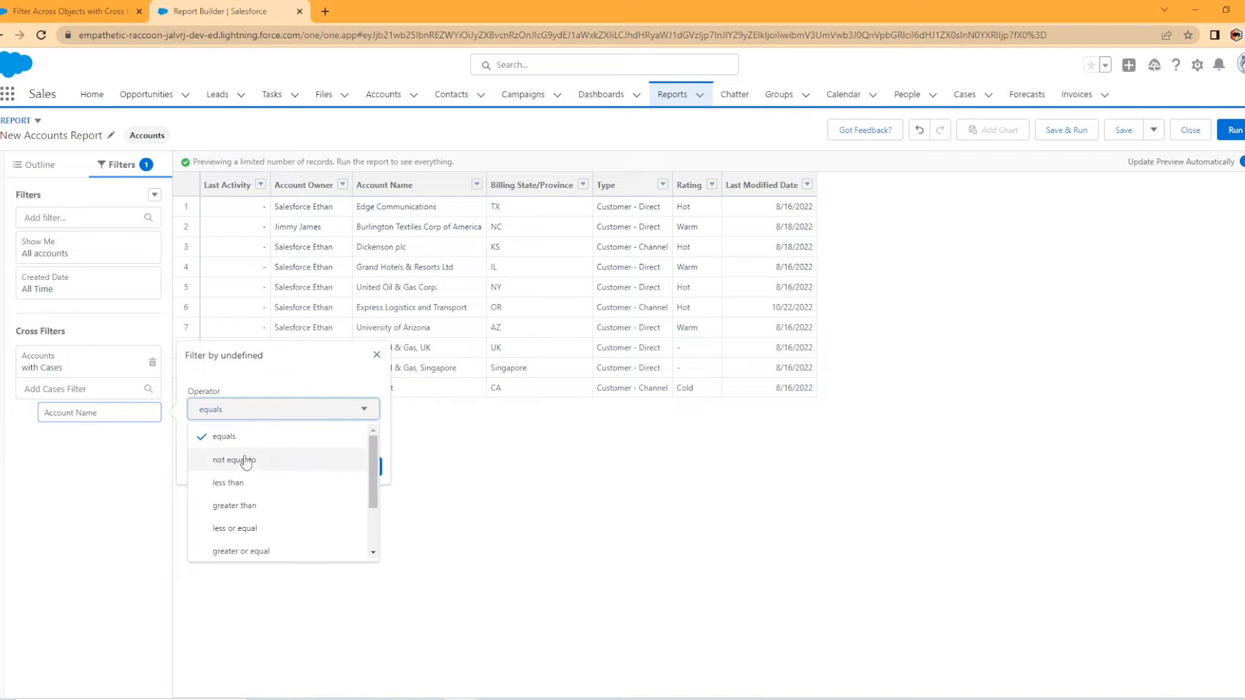
scroll(257, 489, down, 2)
click(236, 506)
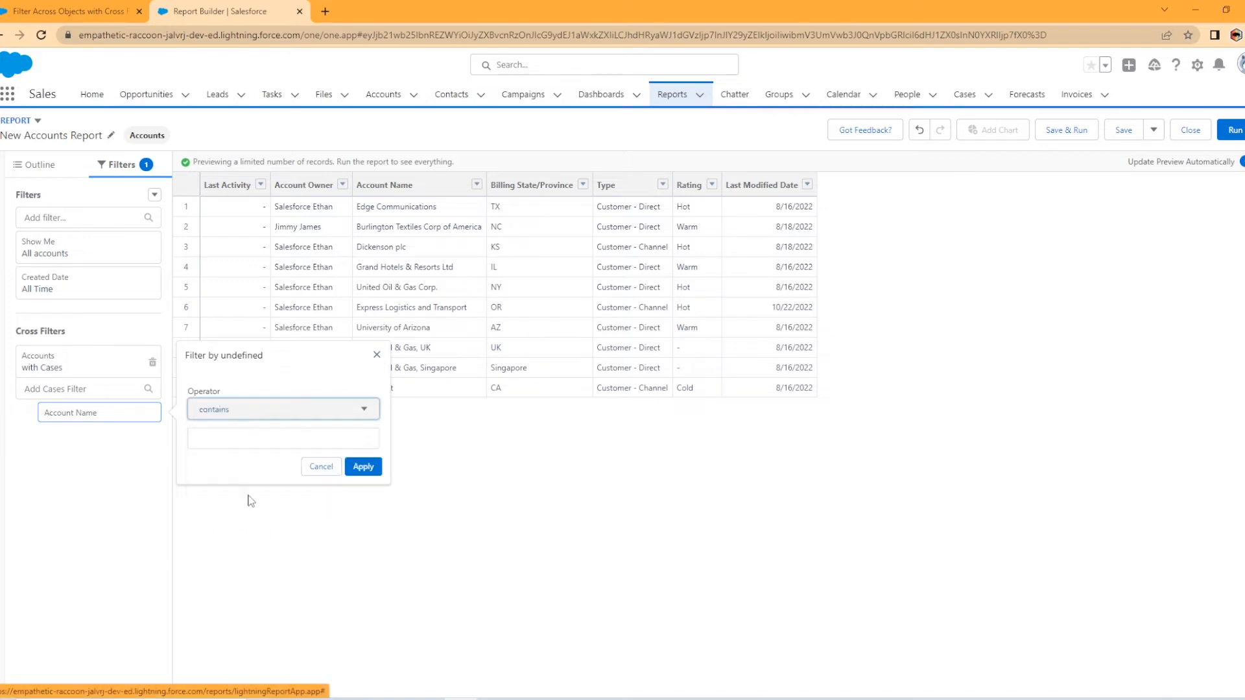
click(247, 440)
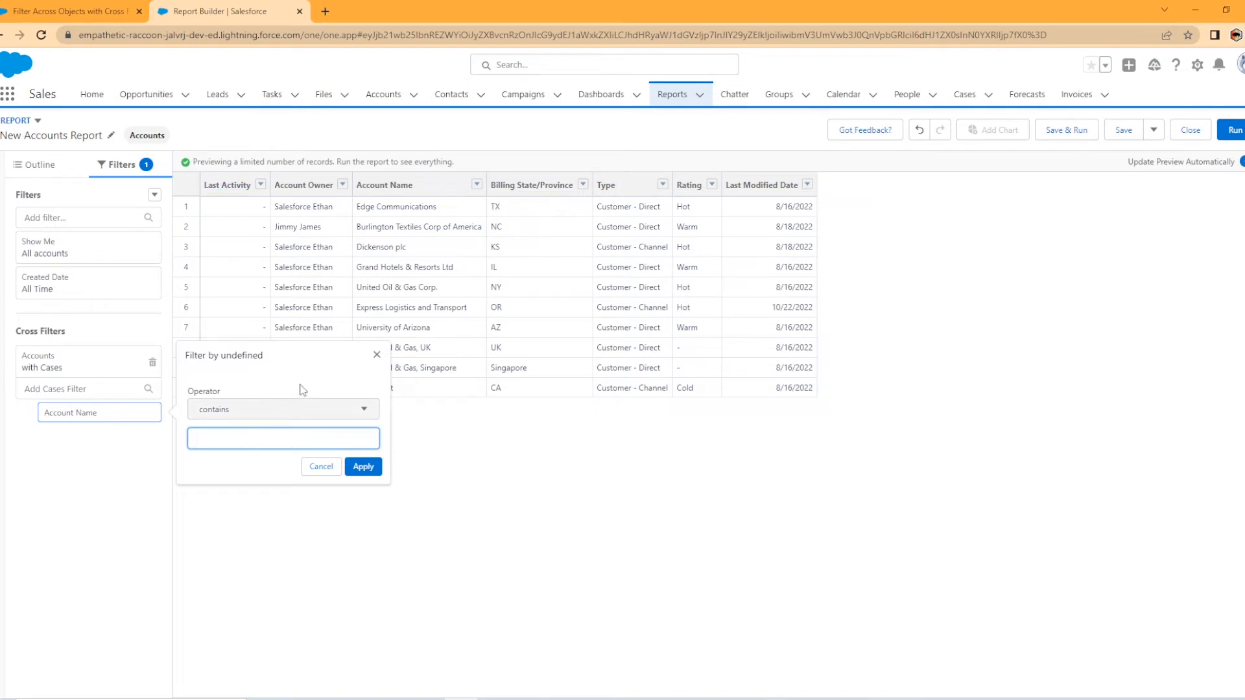
text(Edge Communications)
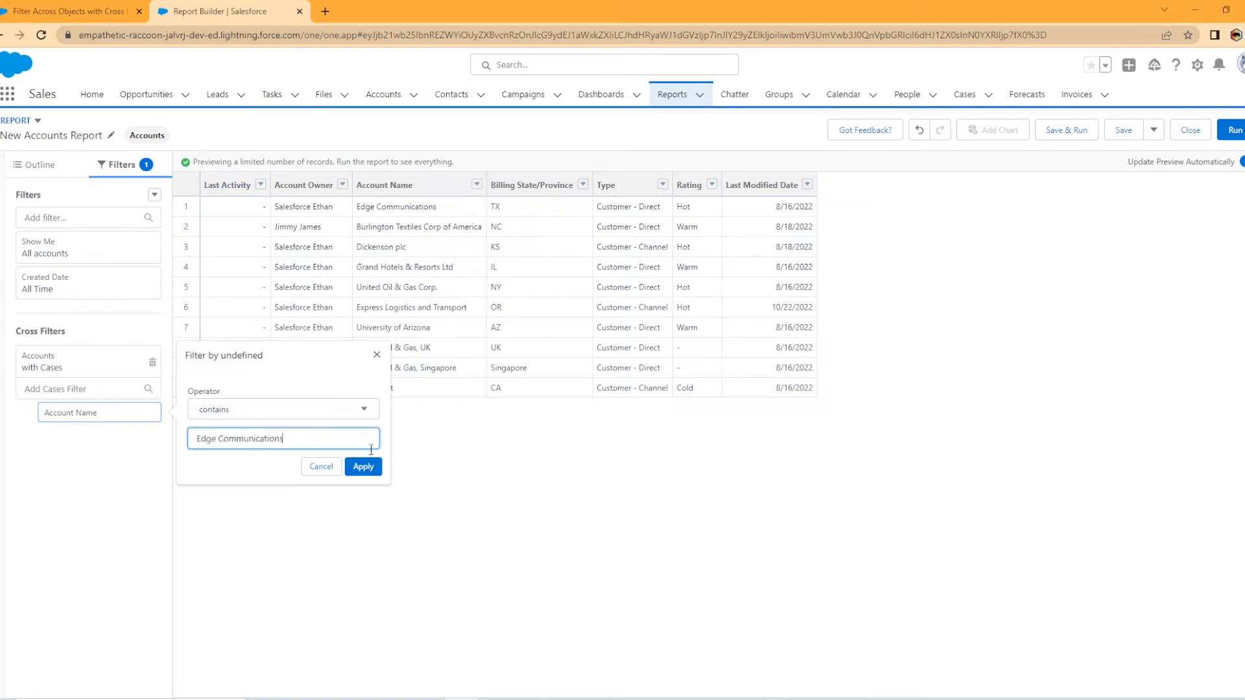
click(362, 468)
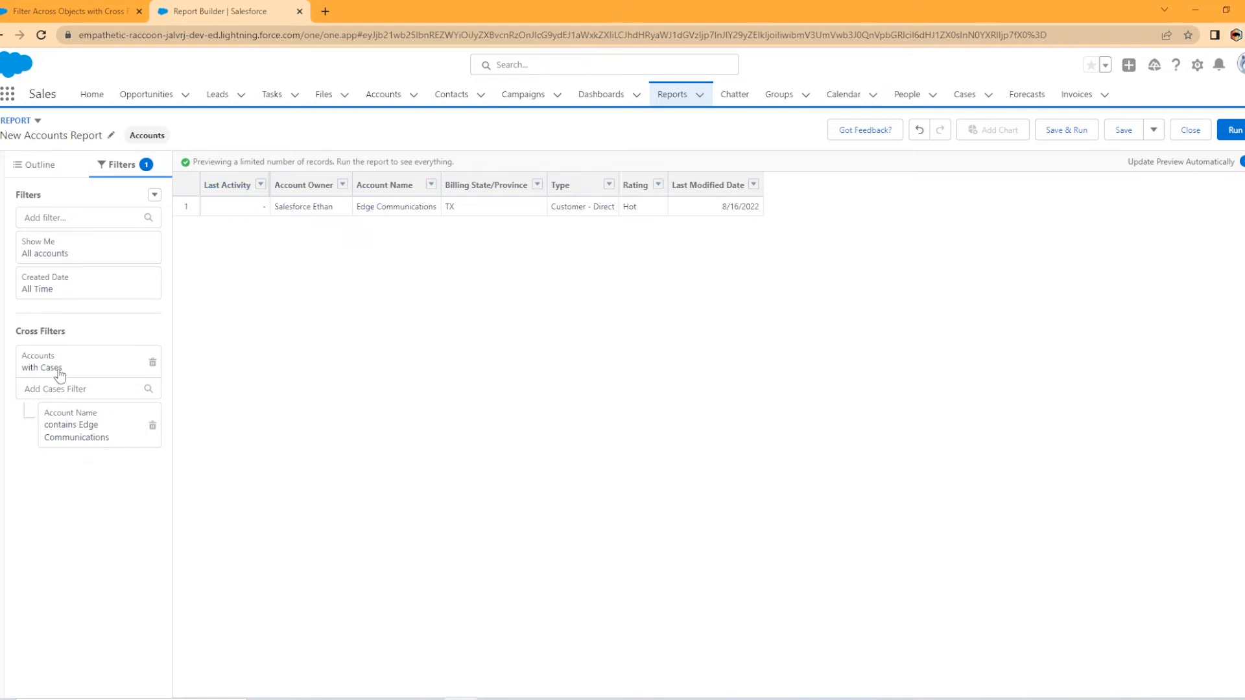
click(1234, 129)
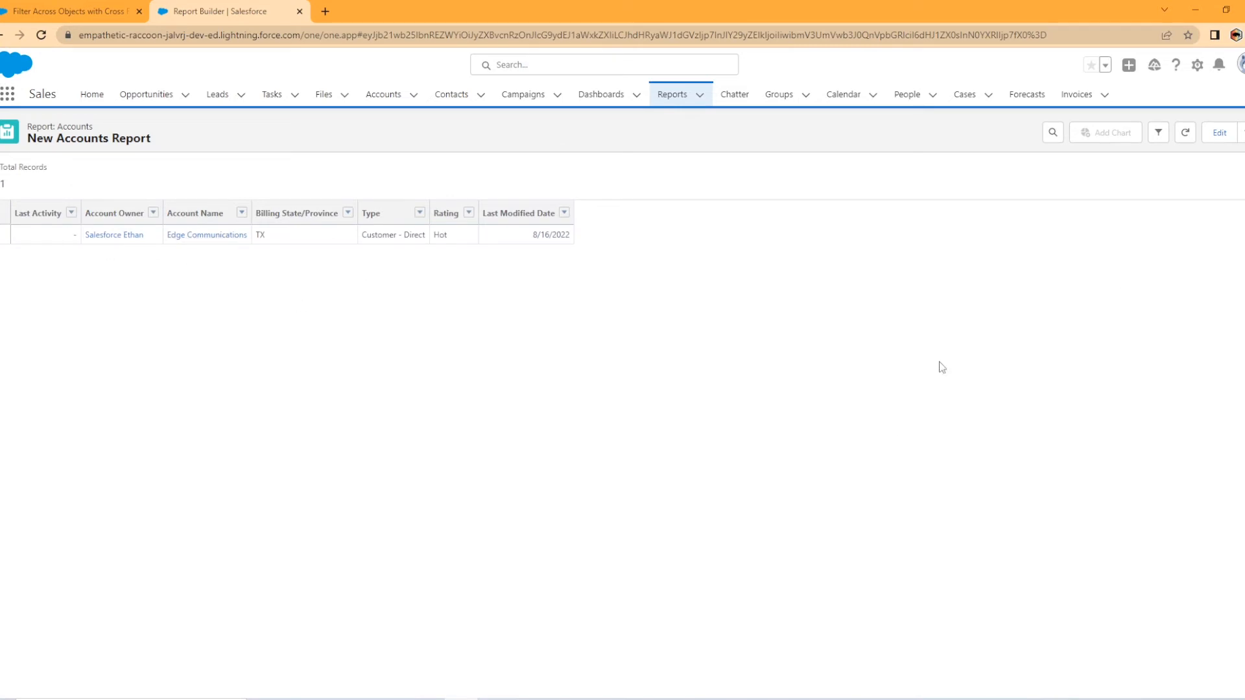
Step: Reopen the report for editing and delete the Account Name sub-filter from the Cases cross filter
click(1212, 136)
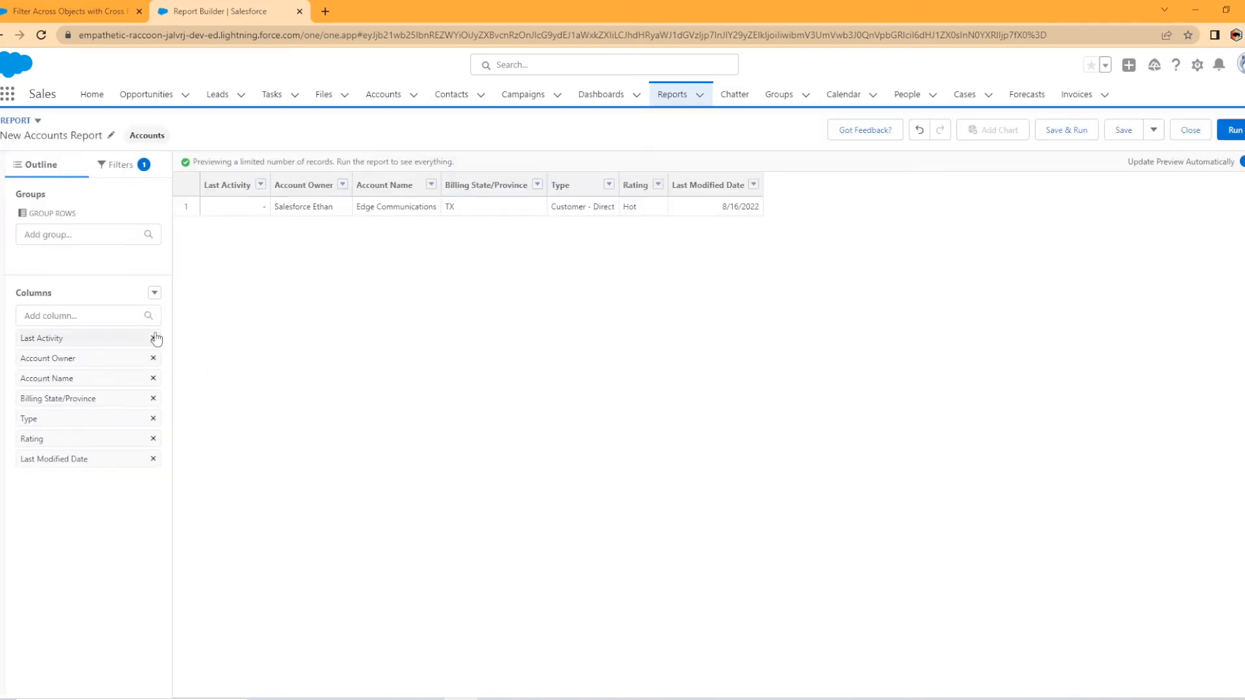
click(108, 170)
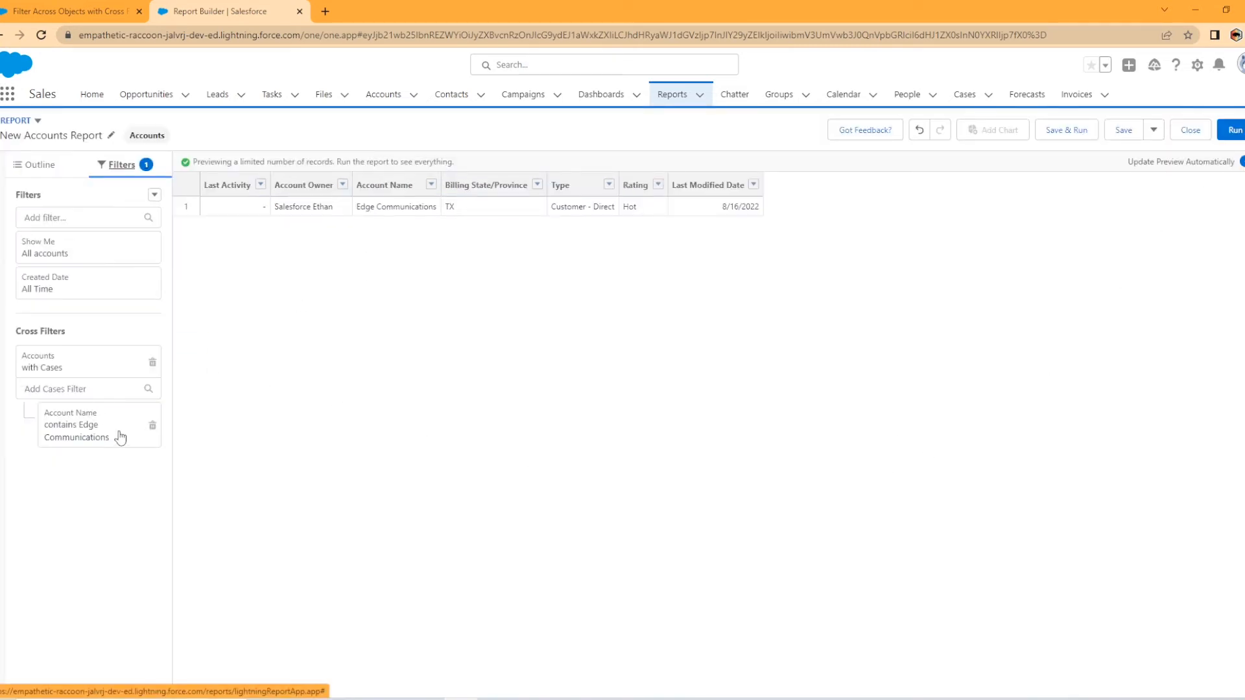
click(154, 427)
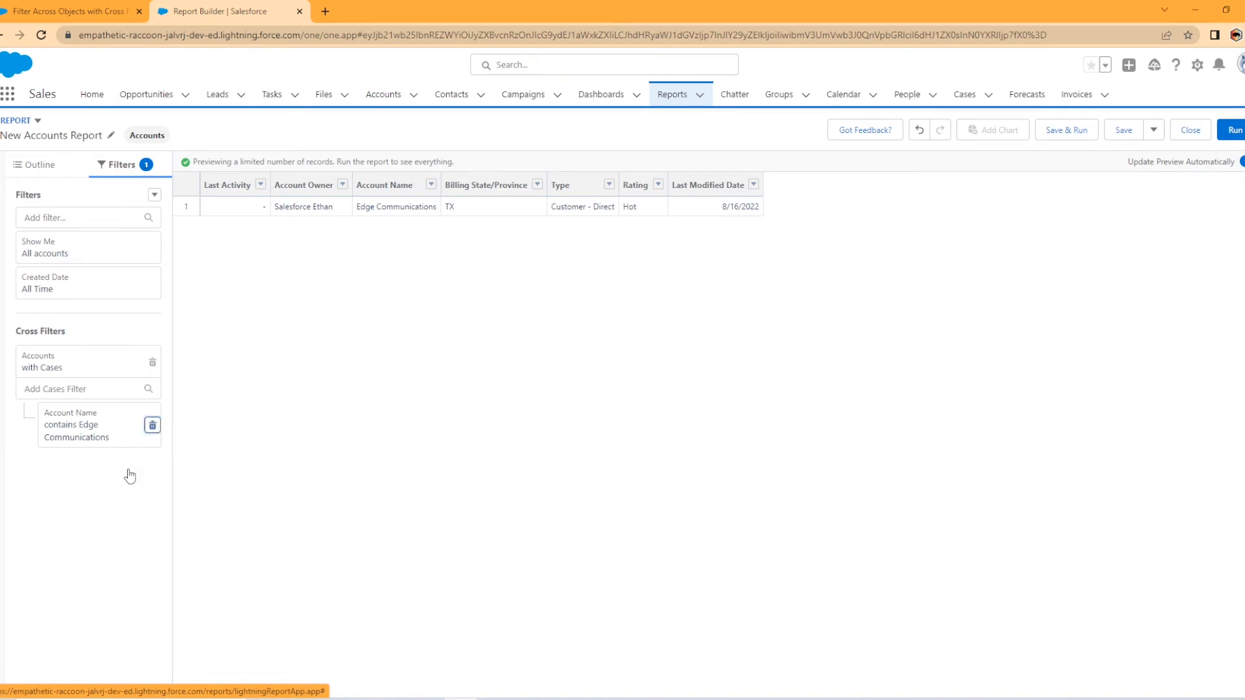
Step: Add a Cases sub-filter for Type equals Mechanical to the cross filter
click(84, 388)
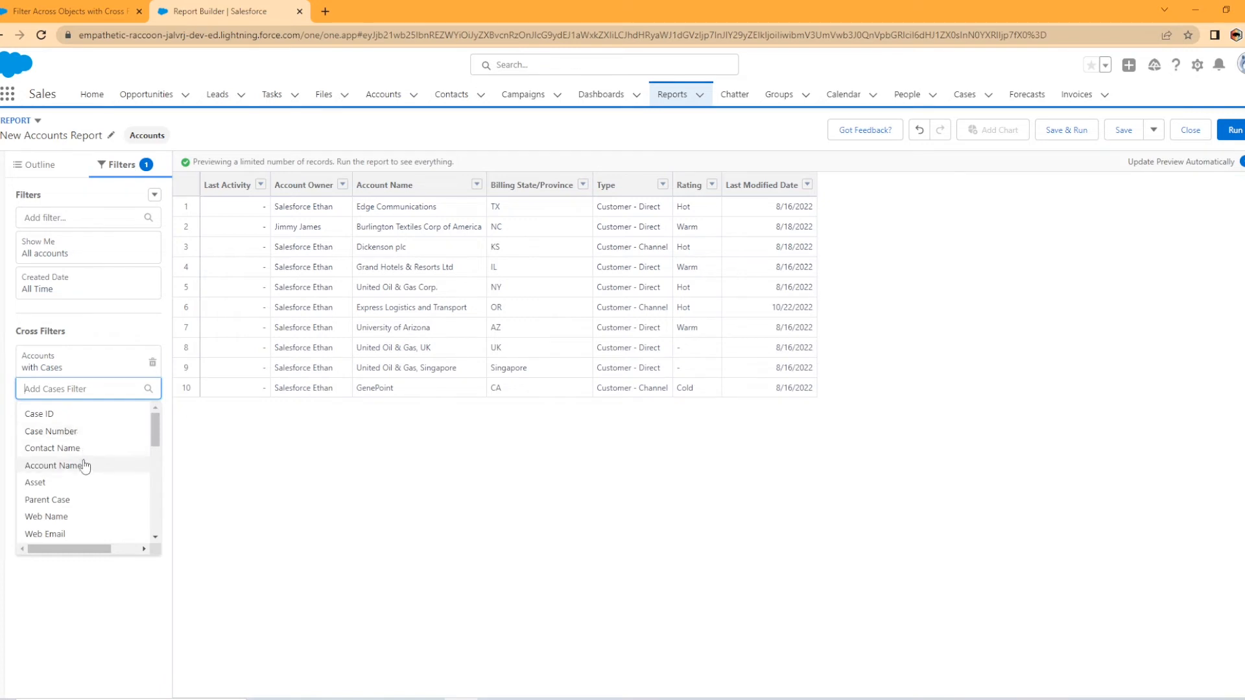
scroll(84, 474, down, 2)
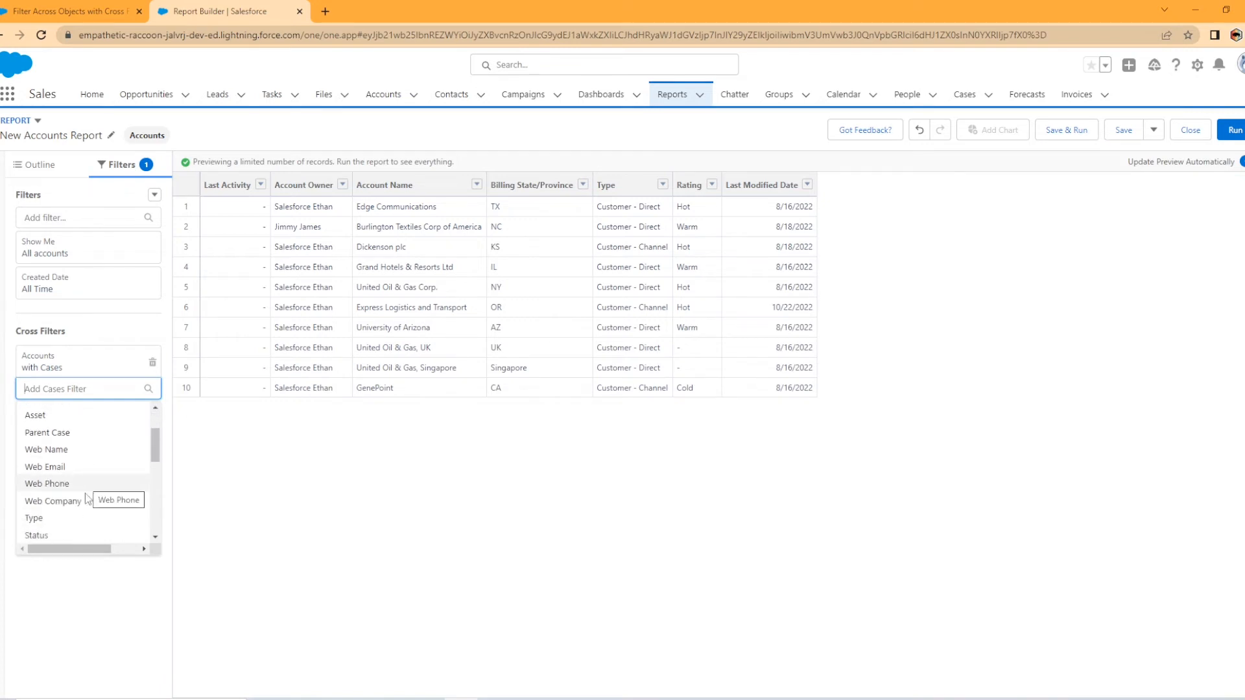
scroll(67, 480, down, 2)
click(60, 459)
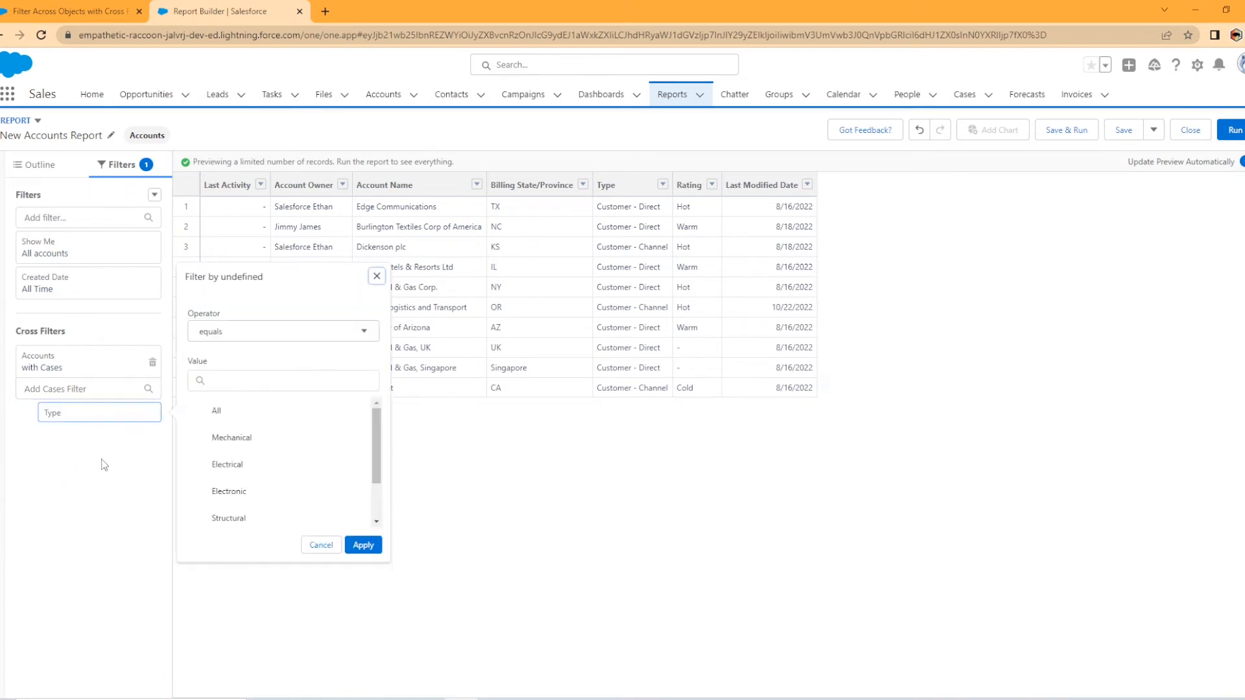
click(257, 439)
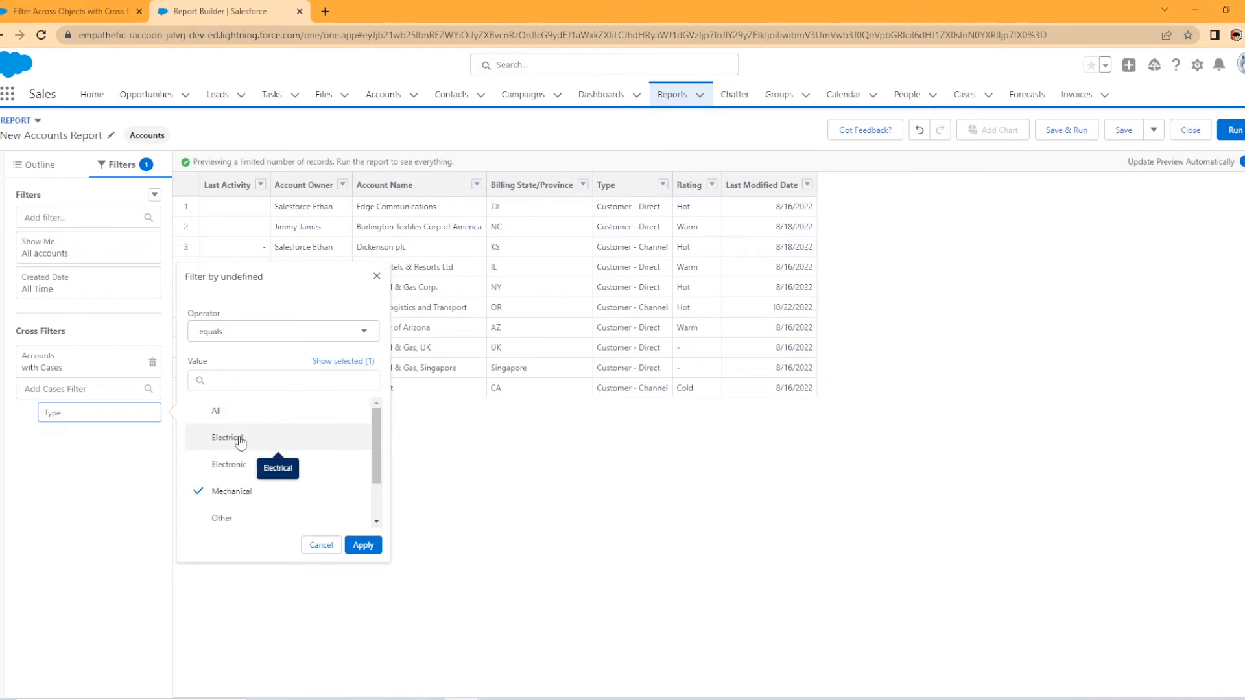
click(363, 545)
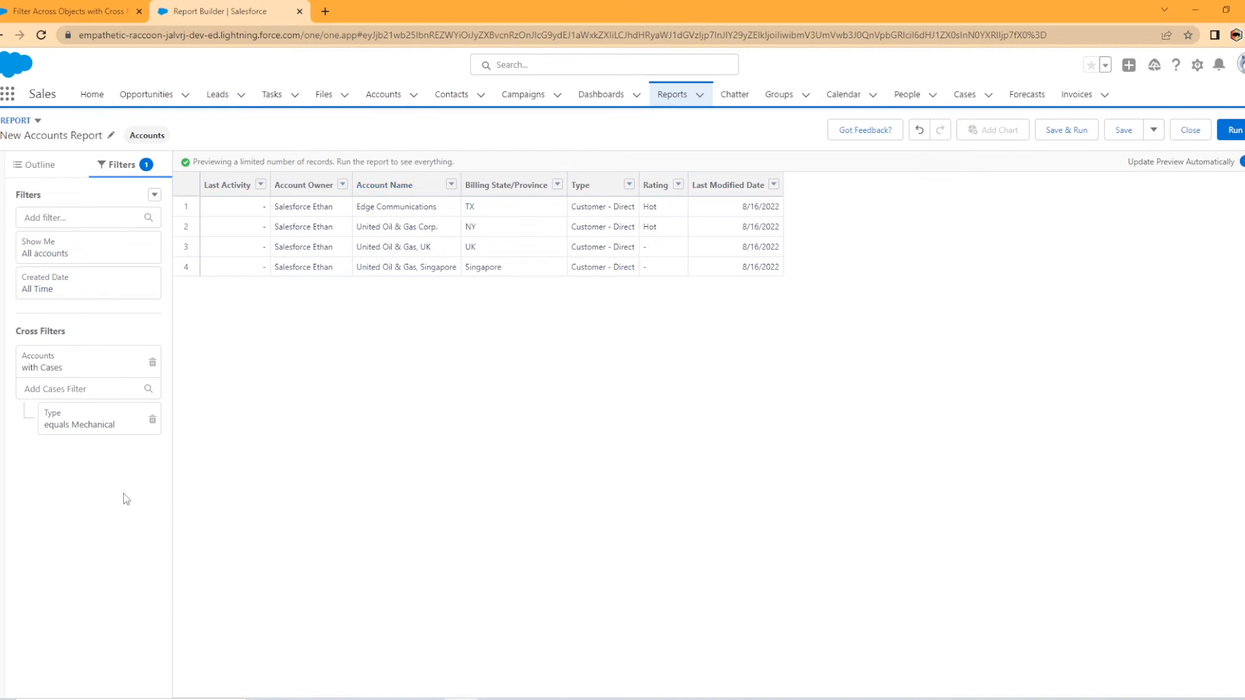
Step: Change the Cases sub-filter so that Type equals Electronic instead of Mechanical
click(69, 426)
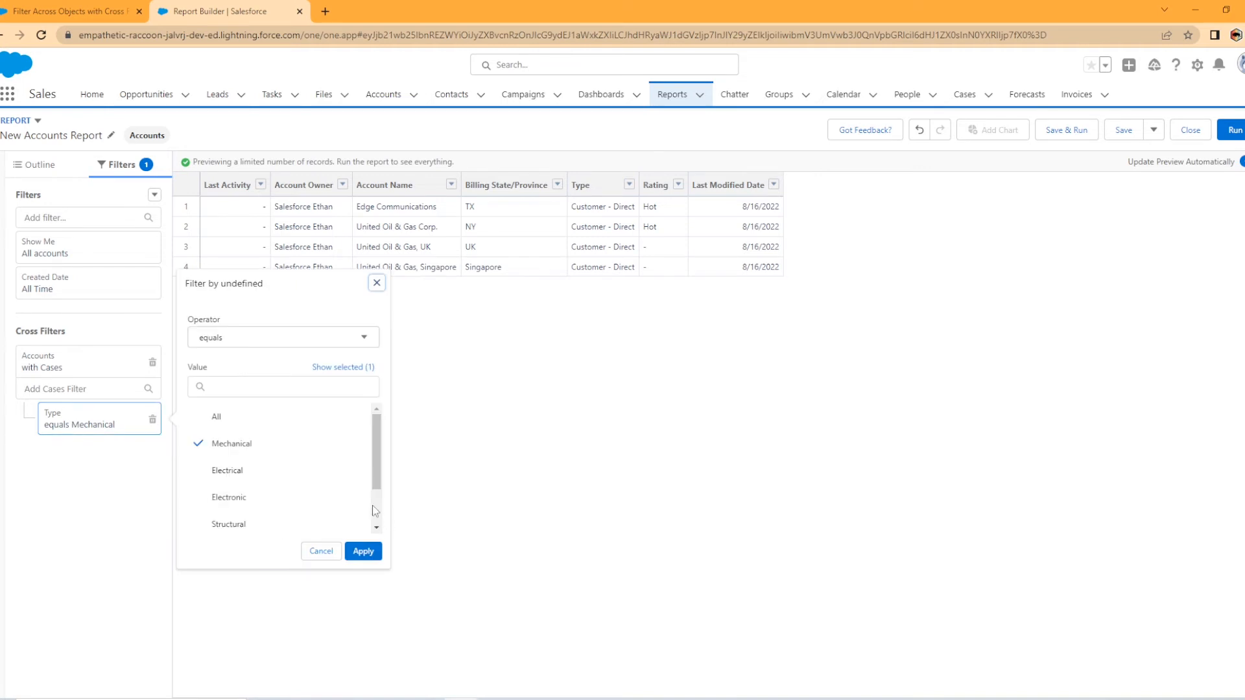
click(220, 444)
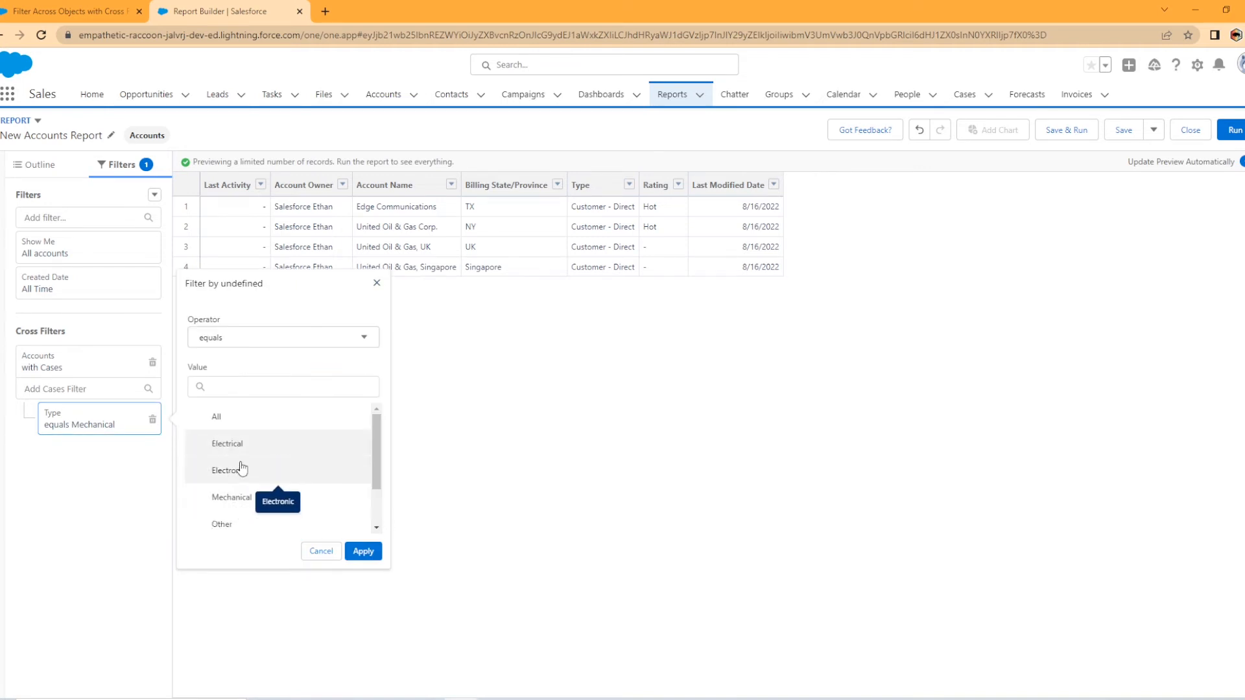
click(241, 468)
click(363, 552)
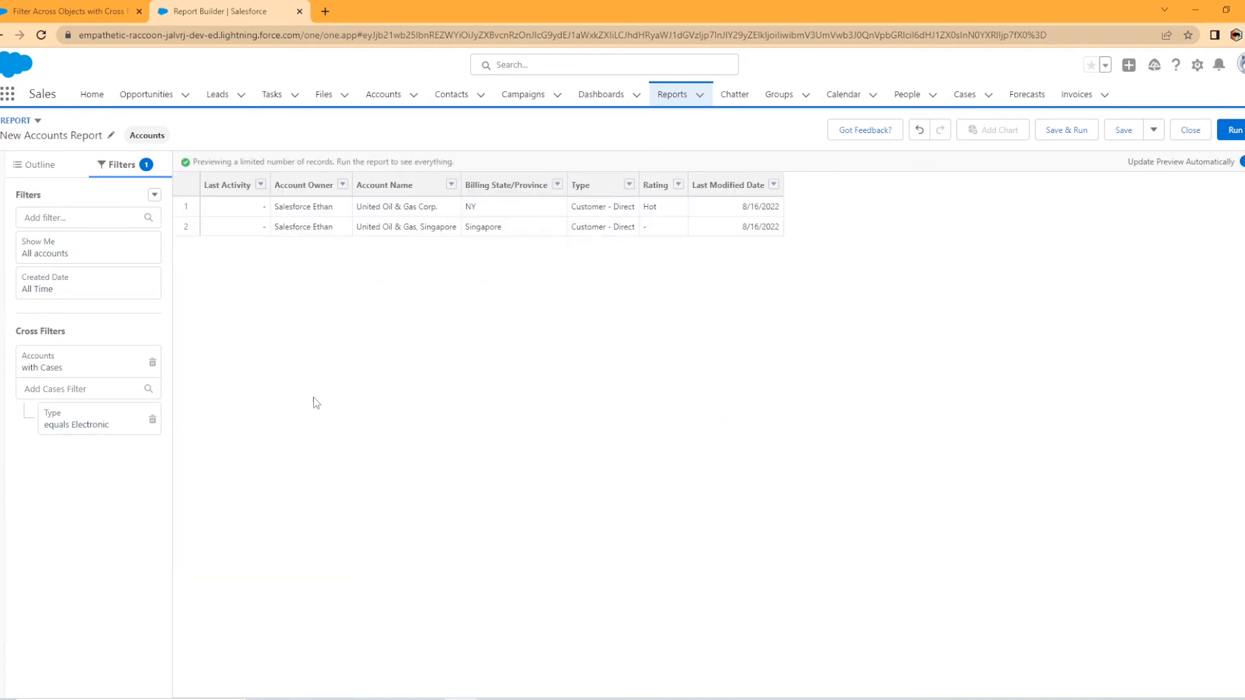
Step: Delete the Type sub-filter and change the cross filter's secondary object to Contacts
click(152, 420)
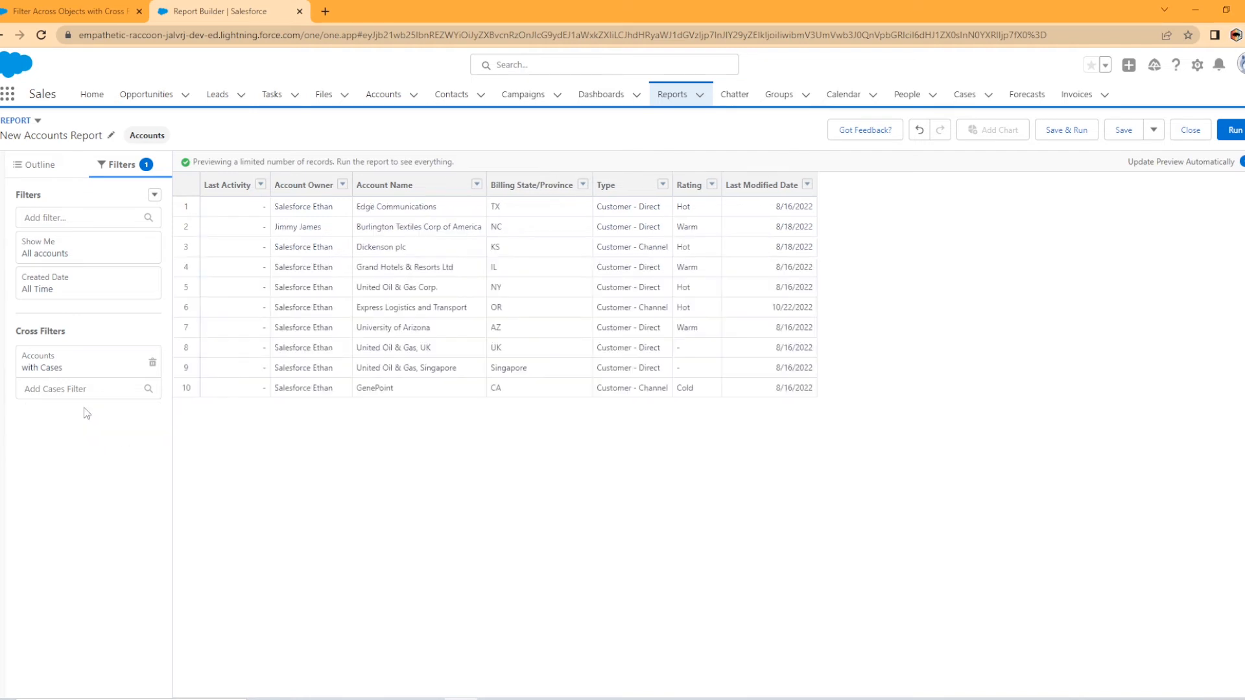
click(65, 371)
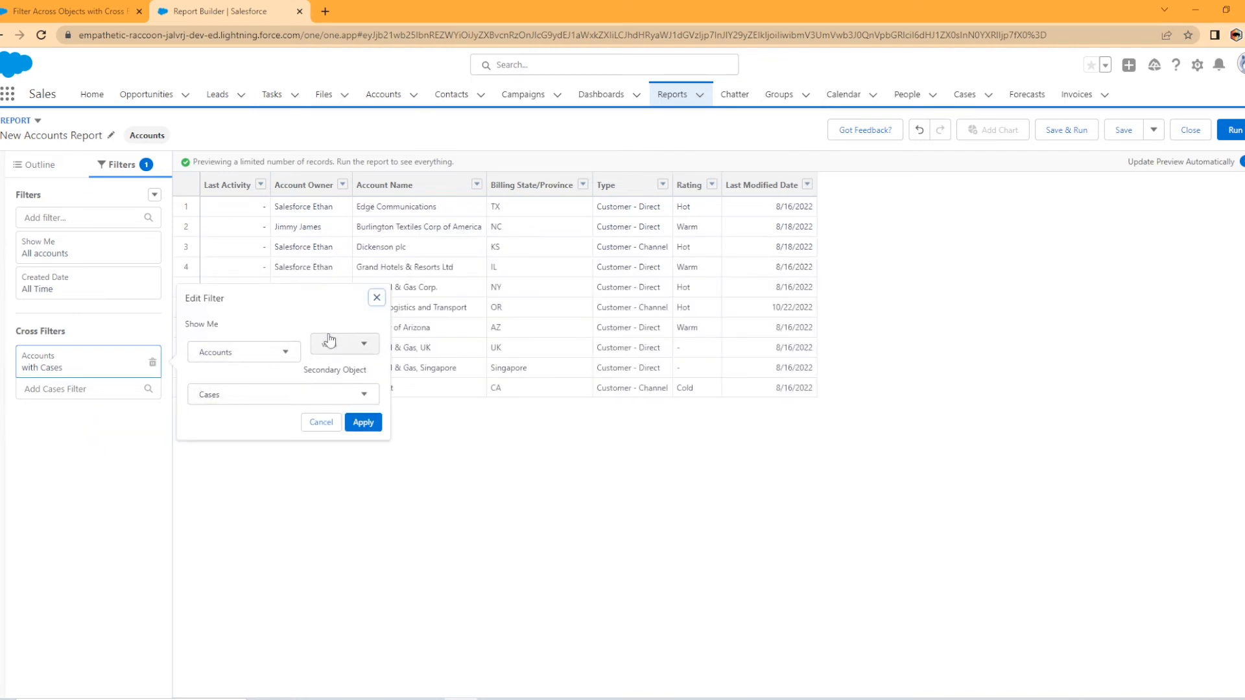
click(229, 393)
scroll(271, 519, down, 3)
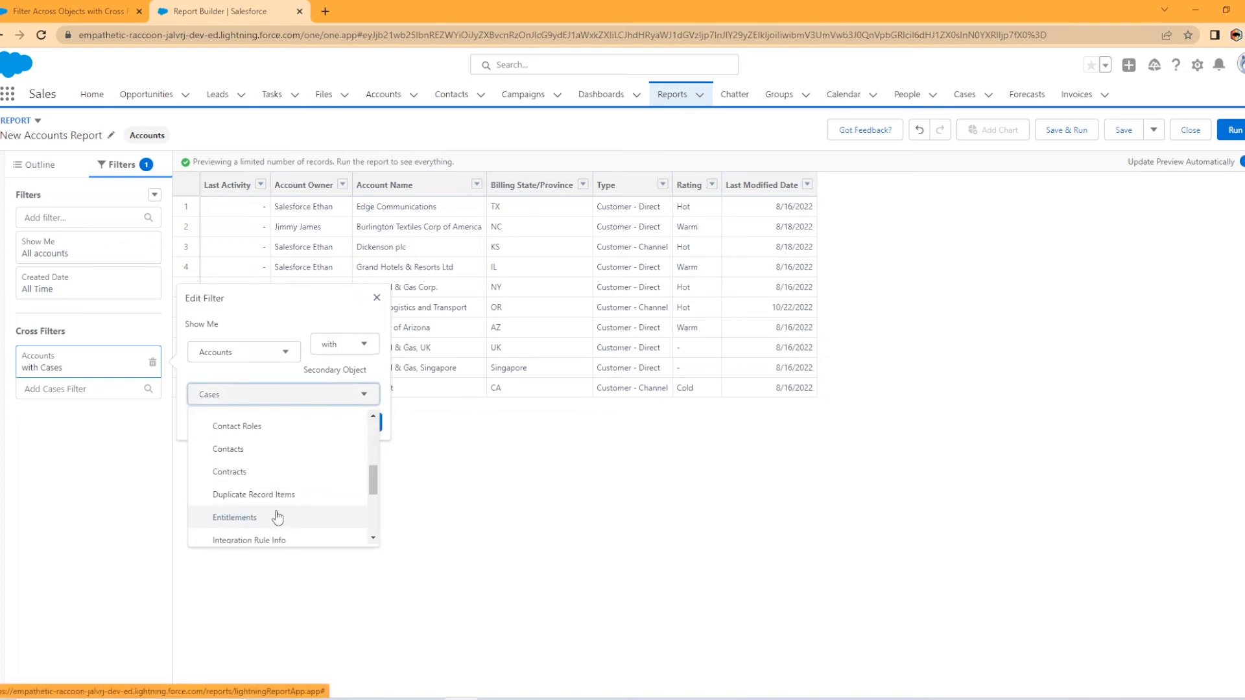
click(271, 450)
click(363, 423)
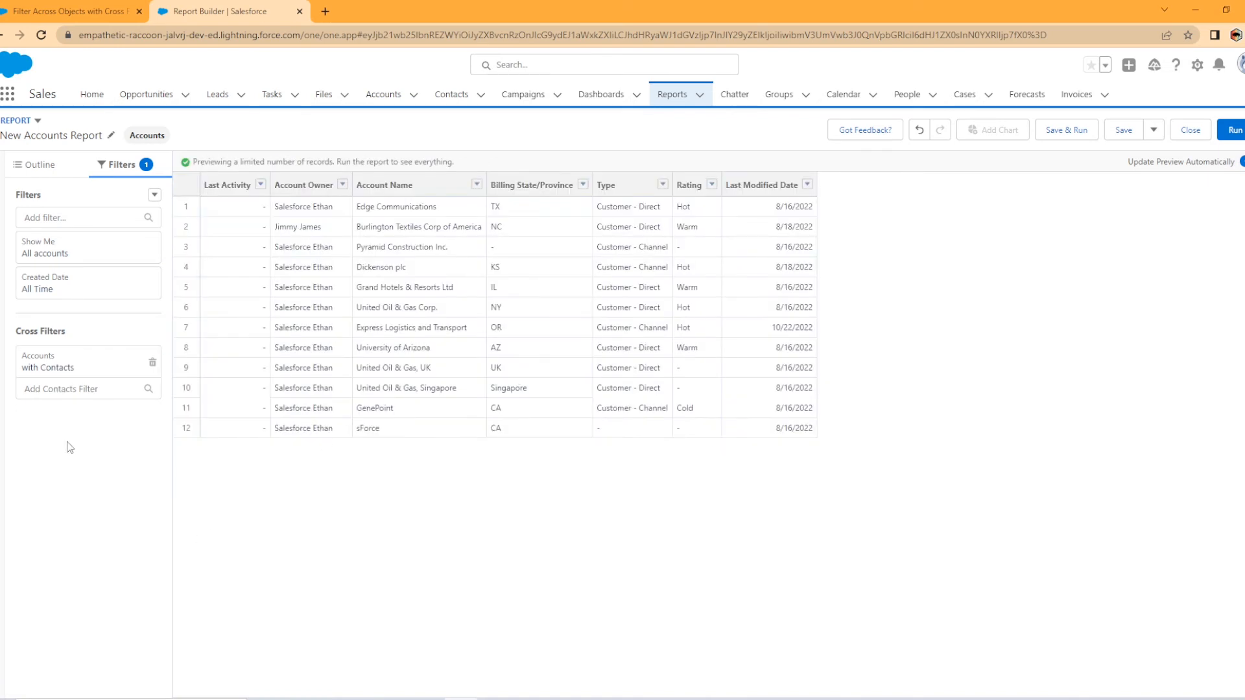
Step: Delete the Accounts with Contacts cross filter from the report
click(65, 389)
click(95, 559)
click(152, 362)
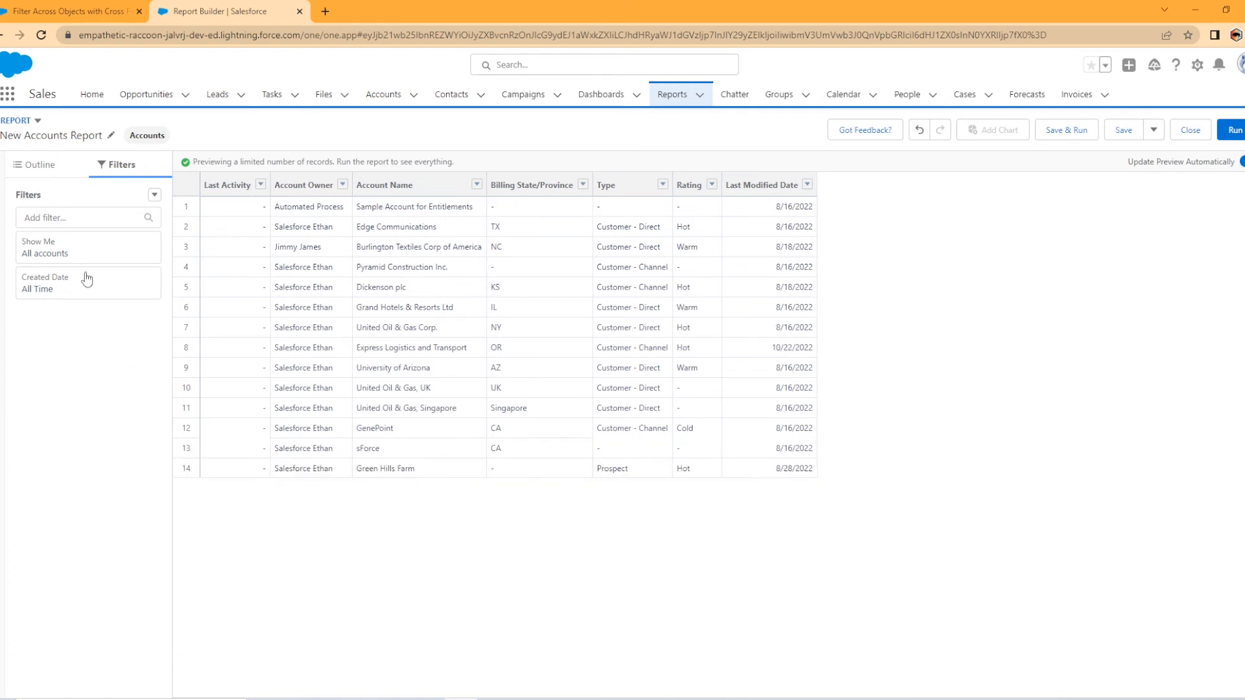
Step: Add a cross filter showing Accounts without Activities to the report
click(154, 195)
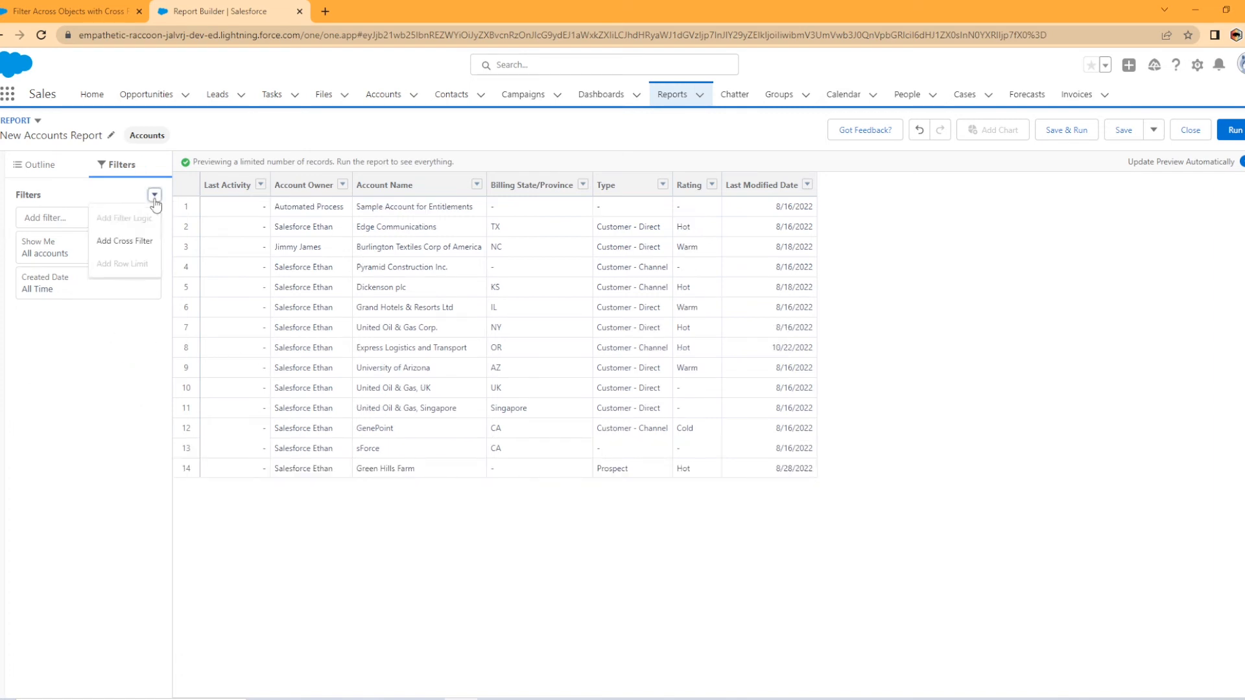
click(130, 250)
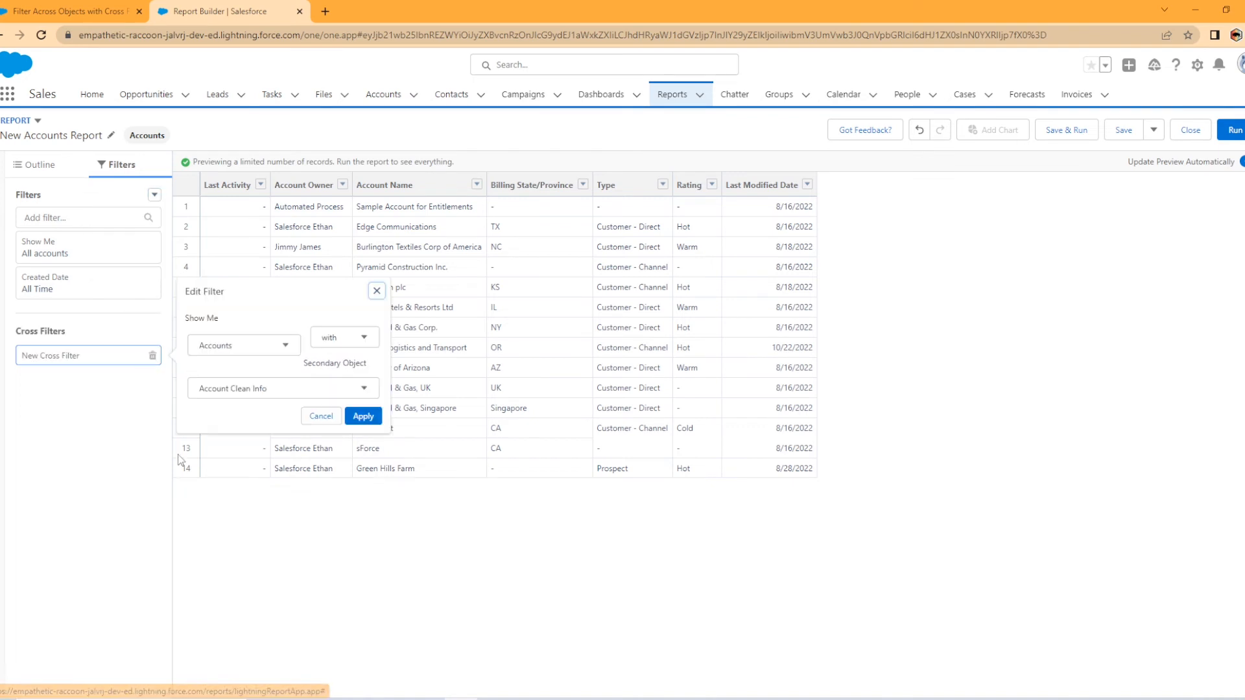
click(364, 338)
click(334, 382)
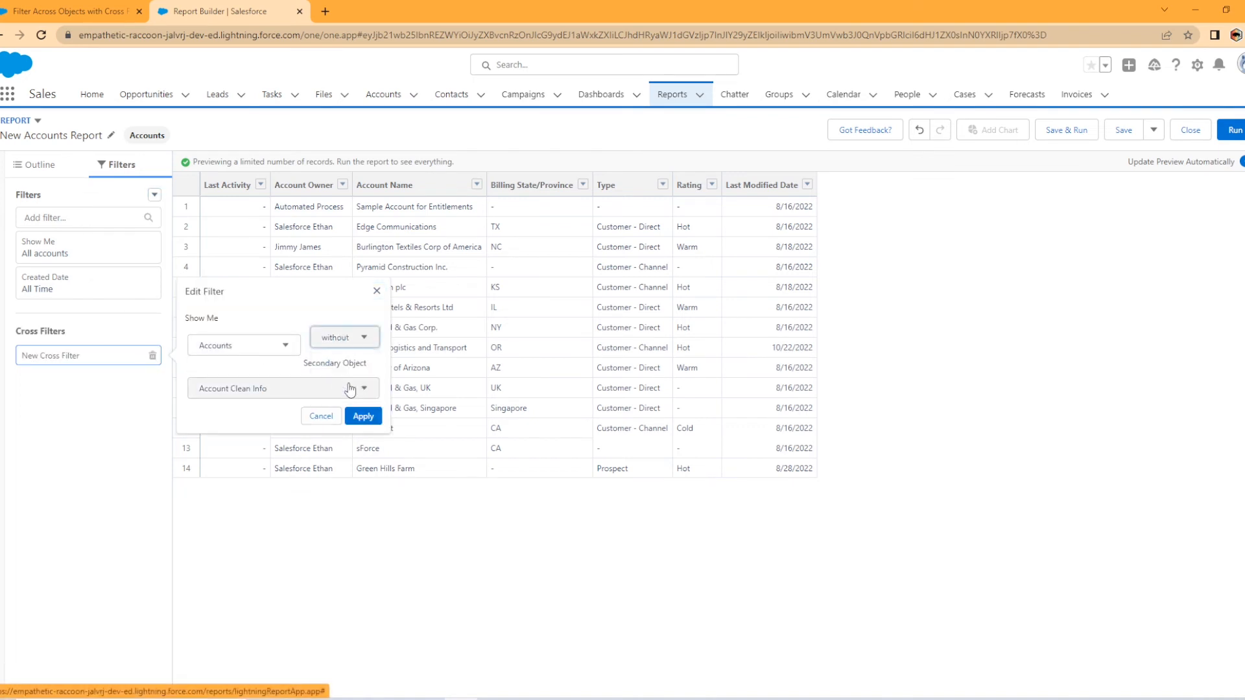
click(340, 389)
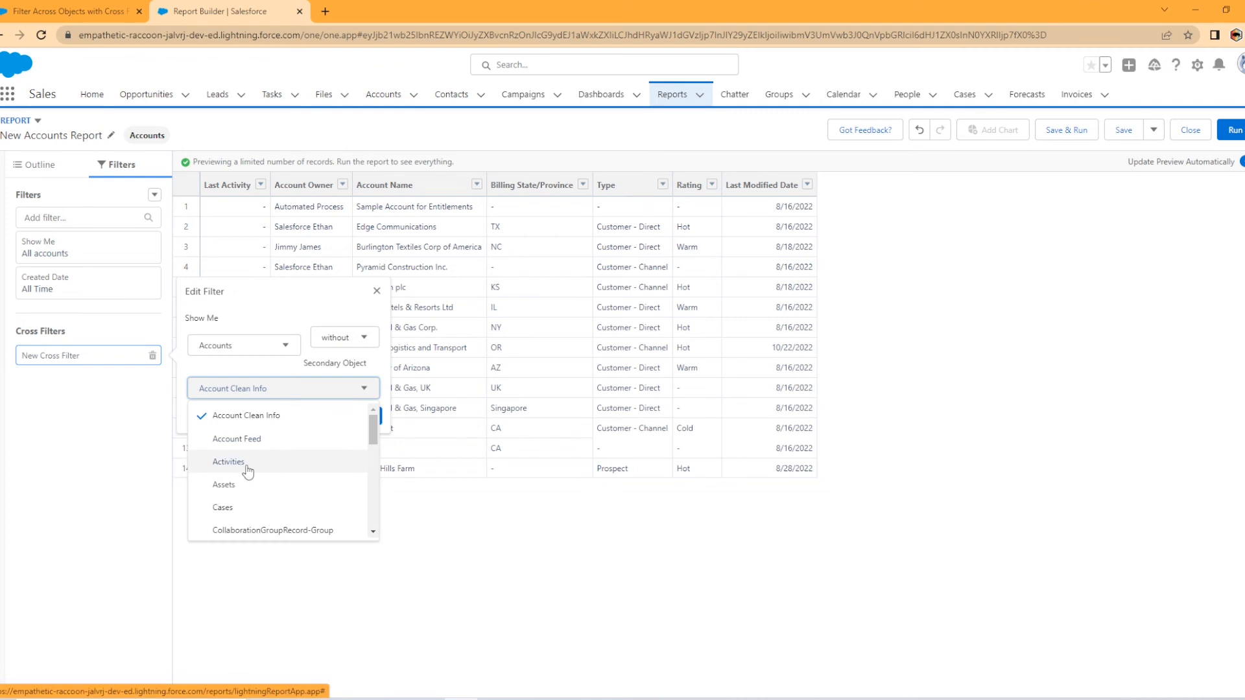
click(245, 463)
click(367, 417)
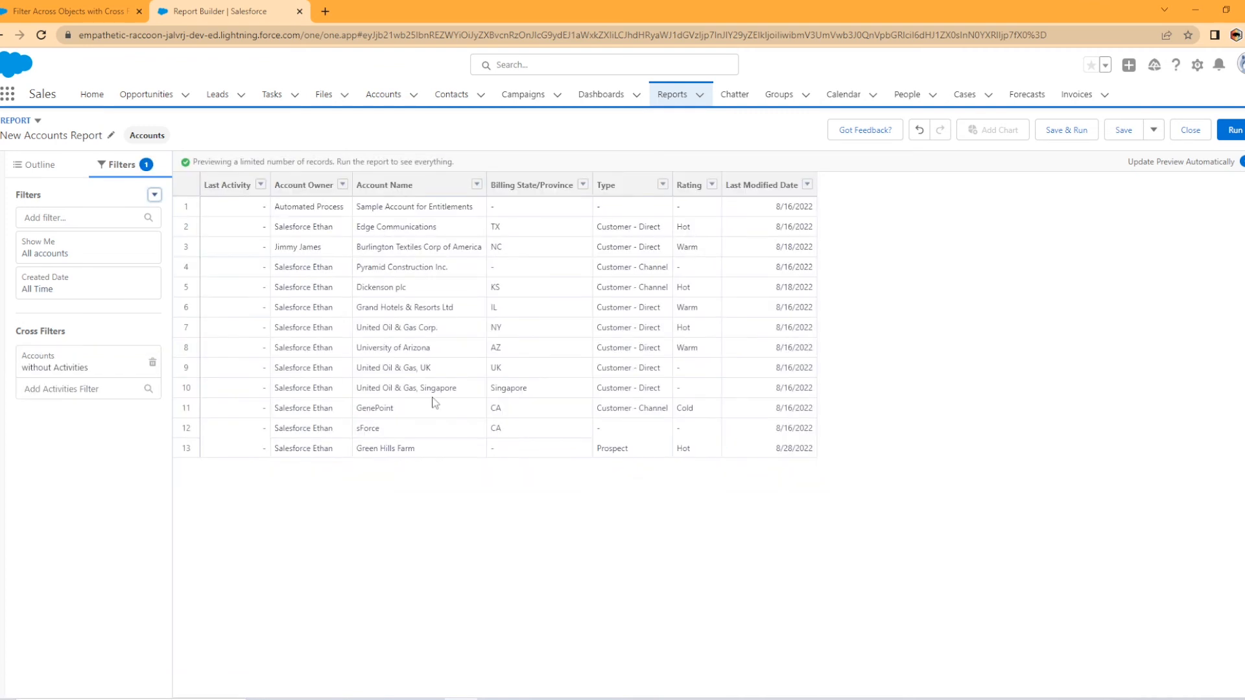
Step: Add an Activities sub-filter for Date equals the relative date LAST MONTH to the cross filter
click(75, 390)
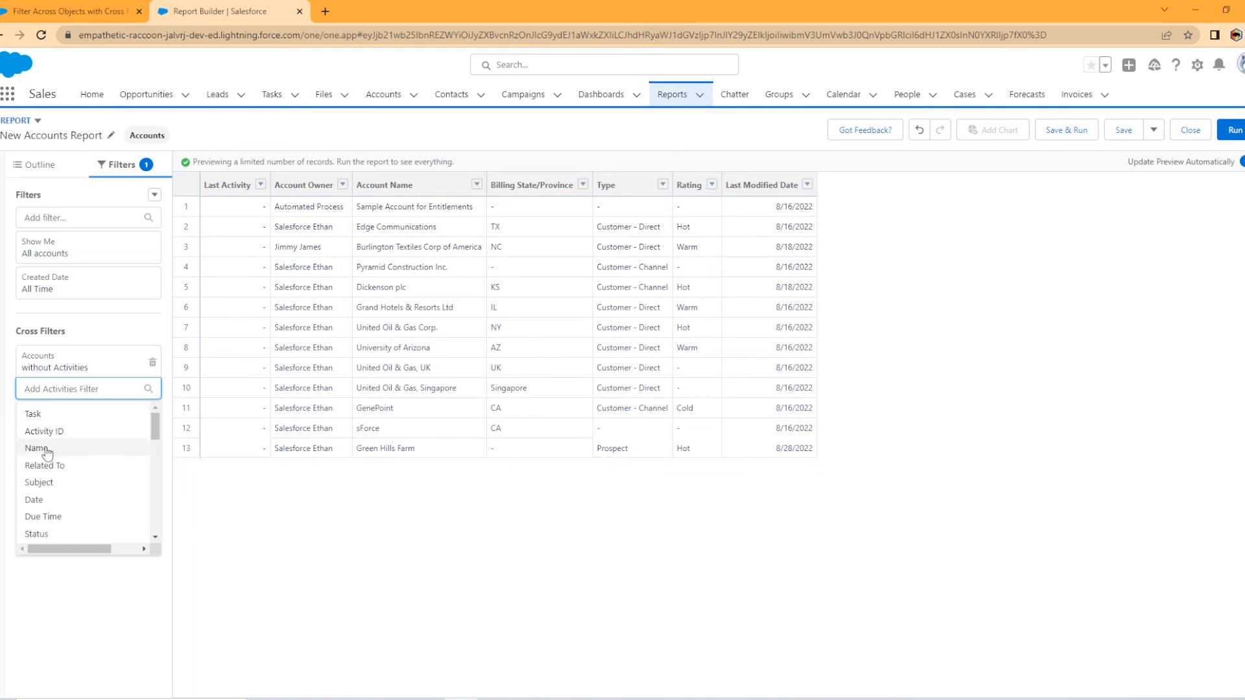
click(52, 503)
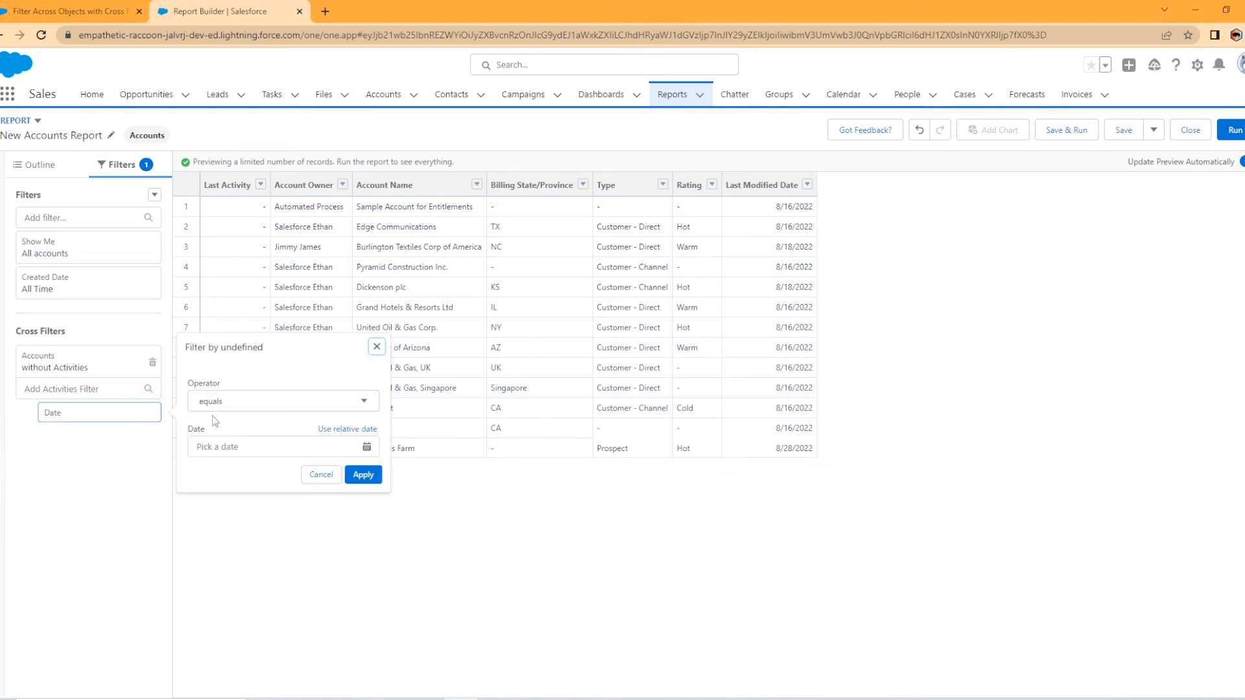
click(283, 400)
click(310, 380)
click(261, 447)
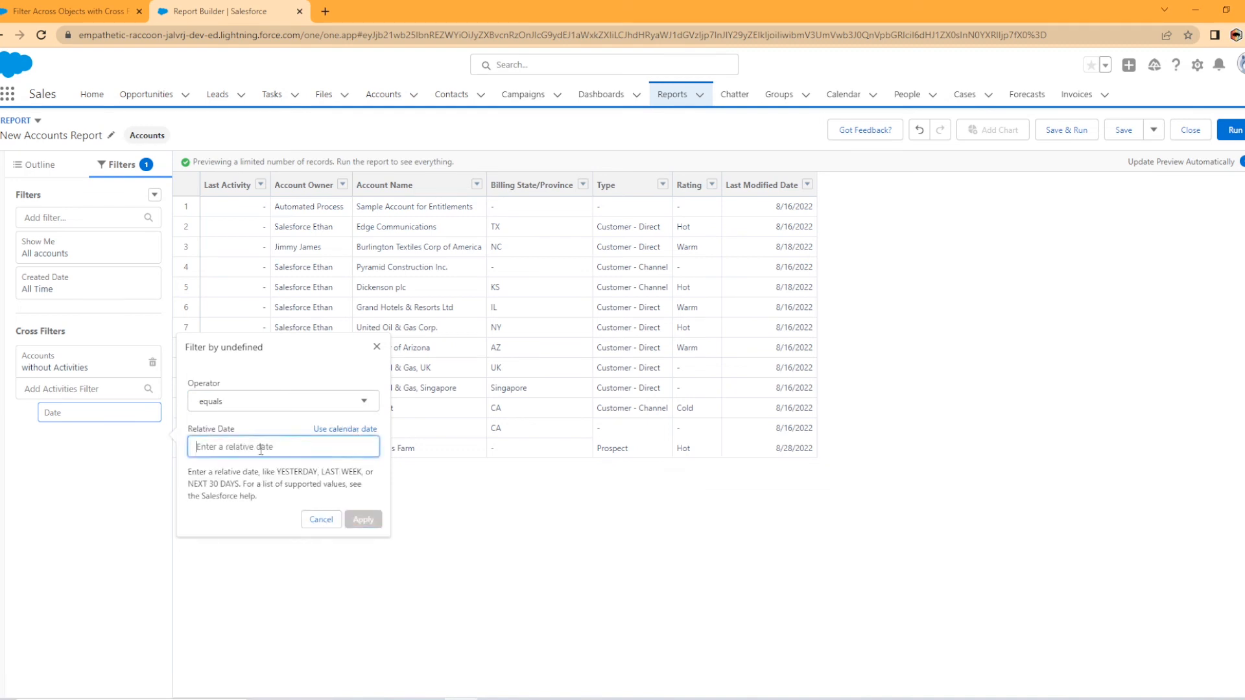
text(LAST MONTH)
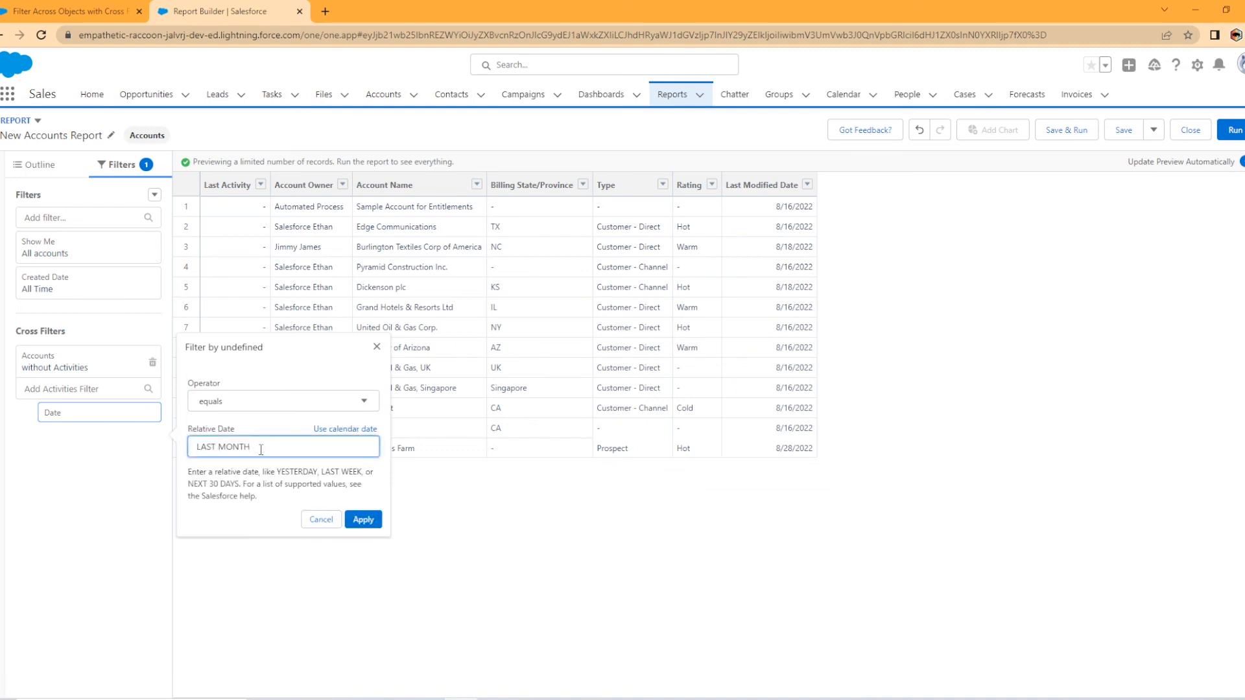
click(382, 520)
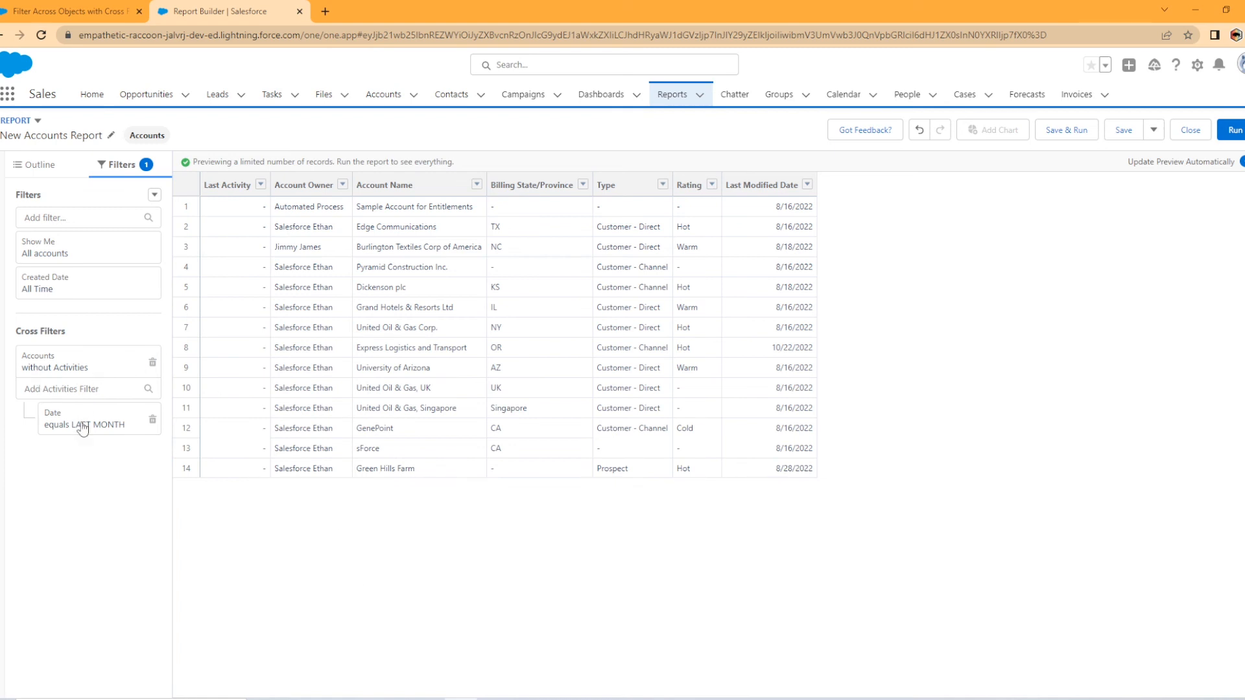
Step: Run the accounts report to view its full results, then reopen it for editing
click(1234, 130)
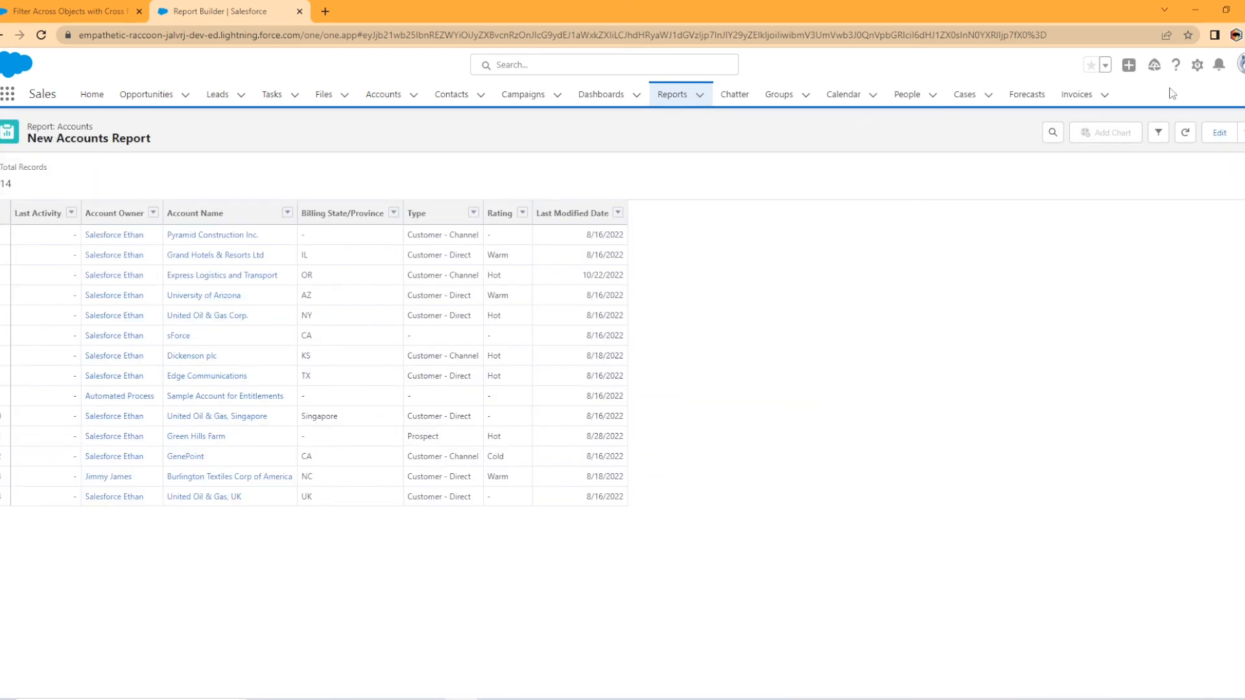
click(1220, 133)
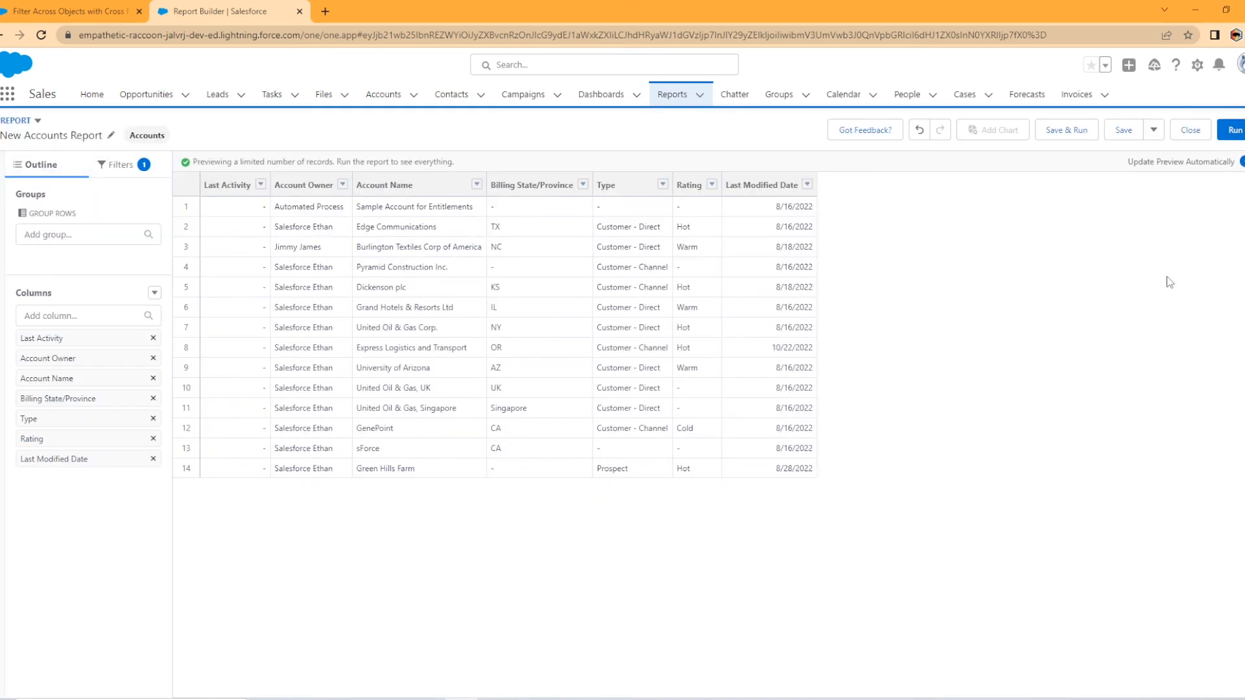